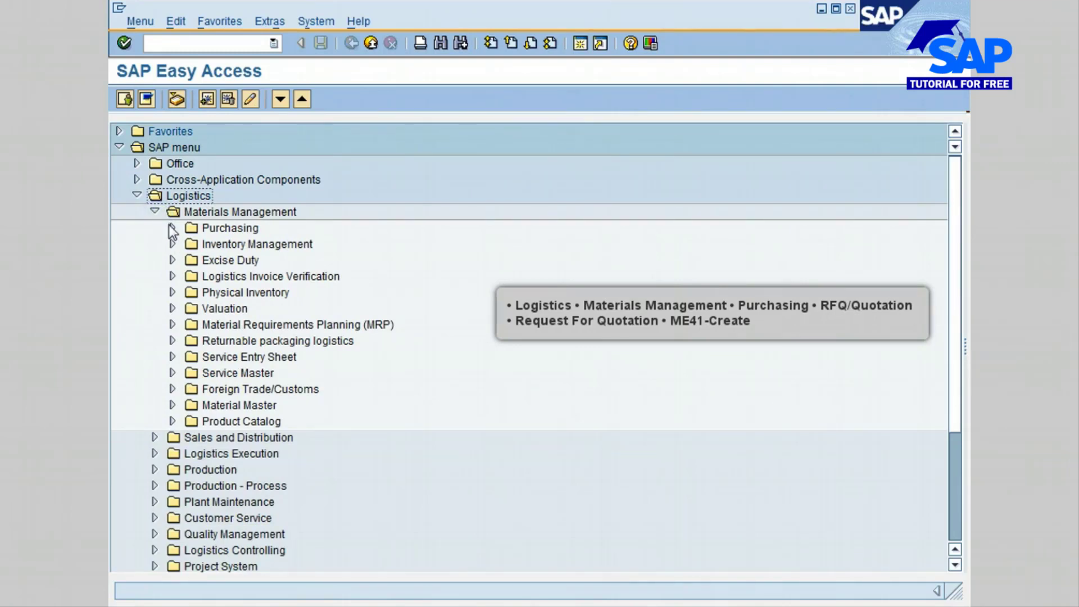
# Open the ME41 - Create transaction for requests for quotation under Materials Management purchasing.
pyautogui.click(172, 228)
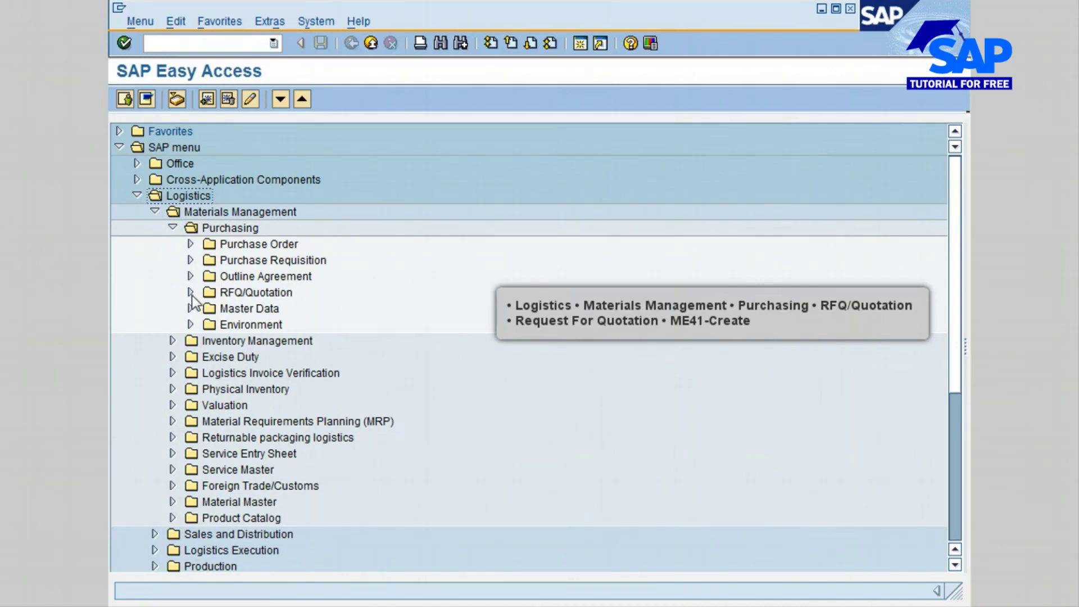
pyautogui.click(191, 294)
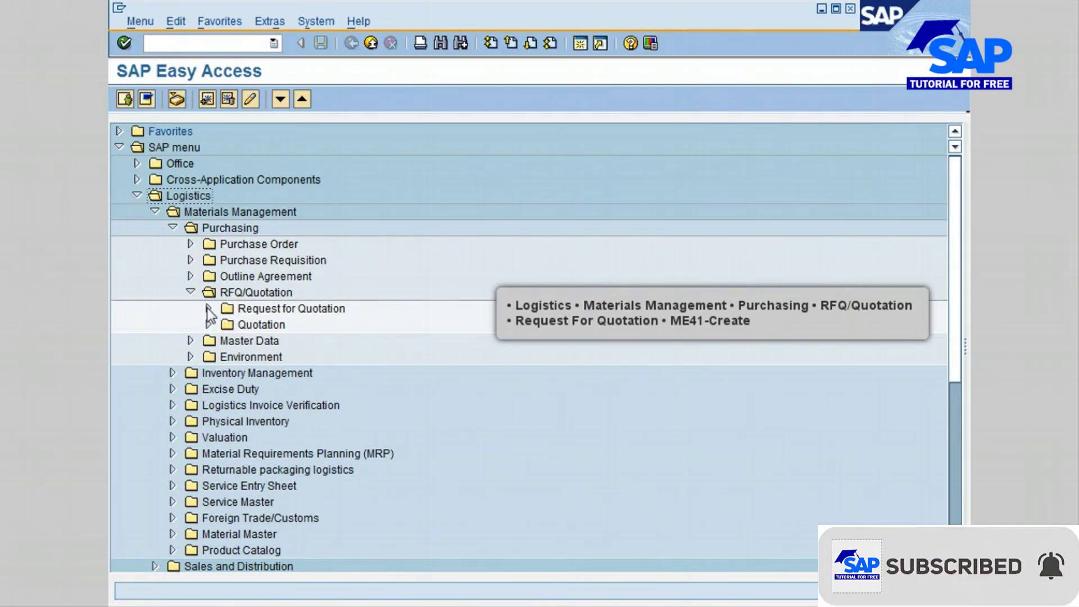
pyautogui.click(208, 310)
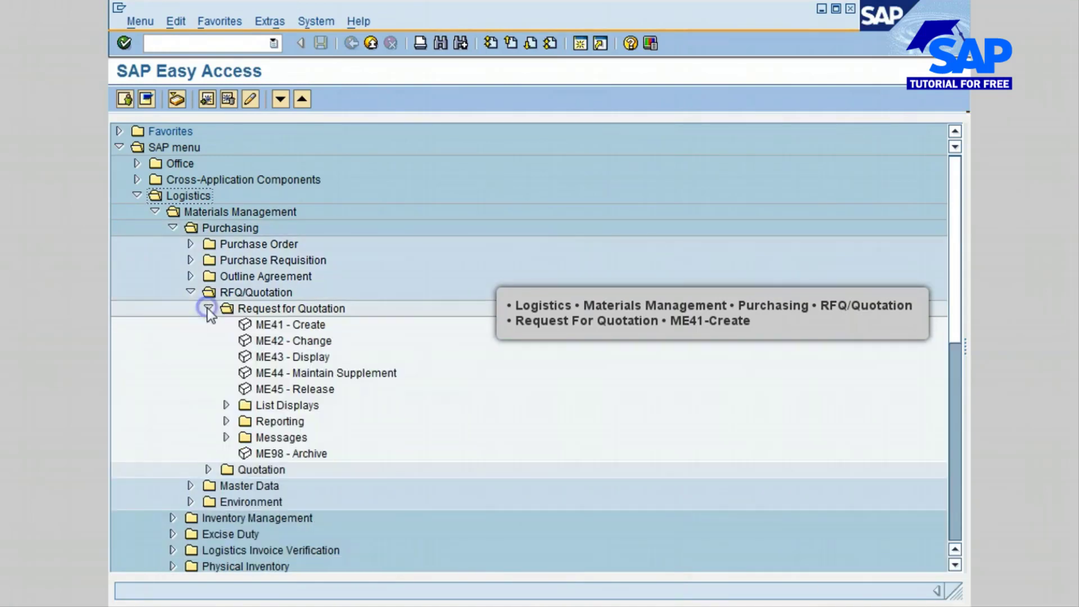
pyautogui.doubleClick(276, 329)
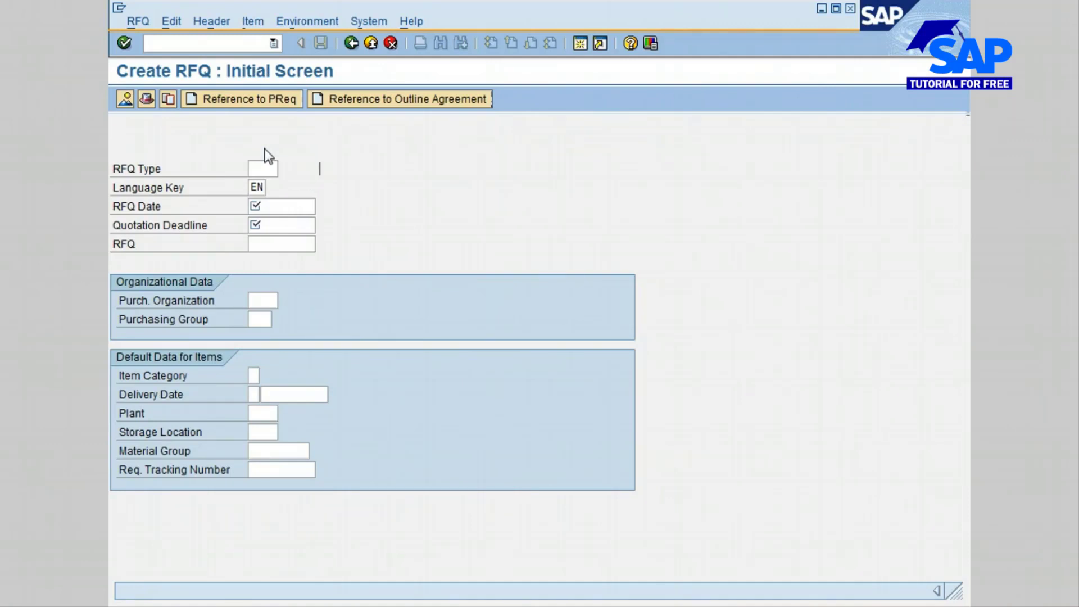
# Set the RFQ type to AN (RFQ) from the list of possible document types.
pyautogui.click(267, 168)
pyautogui.click(285, 168)
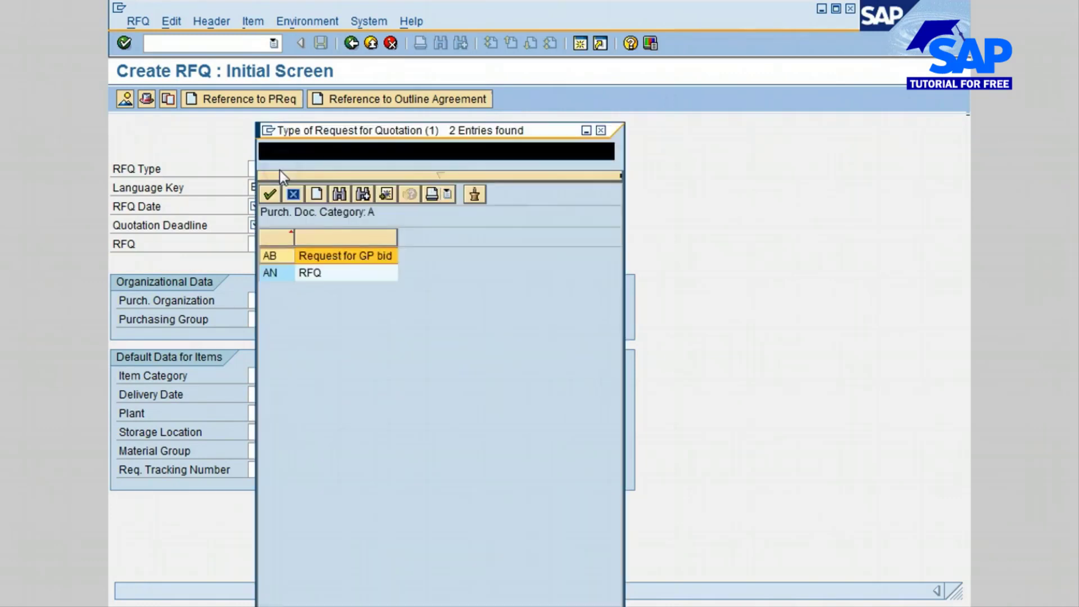
pyautogui.click(282, 274)
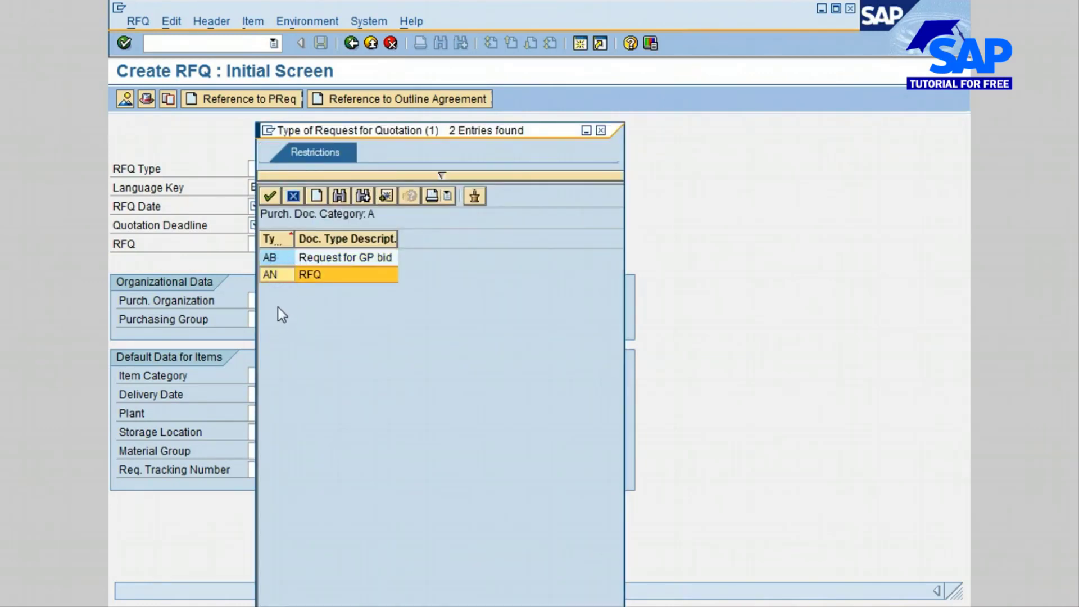
pyautogui.click(271, 195)
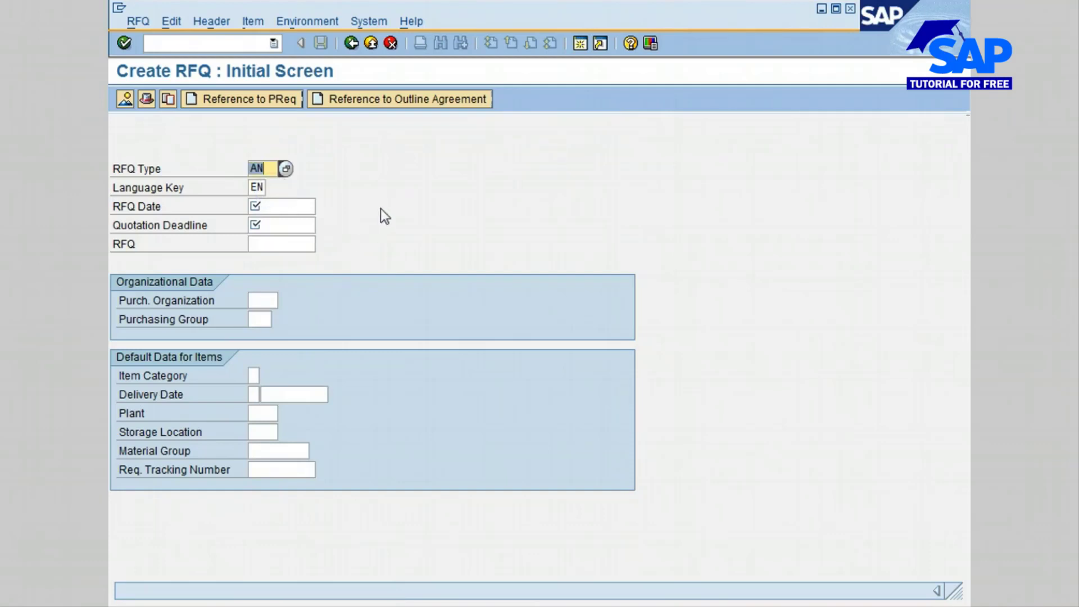
# Set the RFQ date to 10.05.2013 and the quotation deadline to 24.05.2013.
pyautogui.click(296, 211)
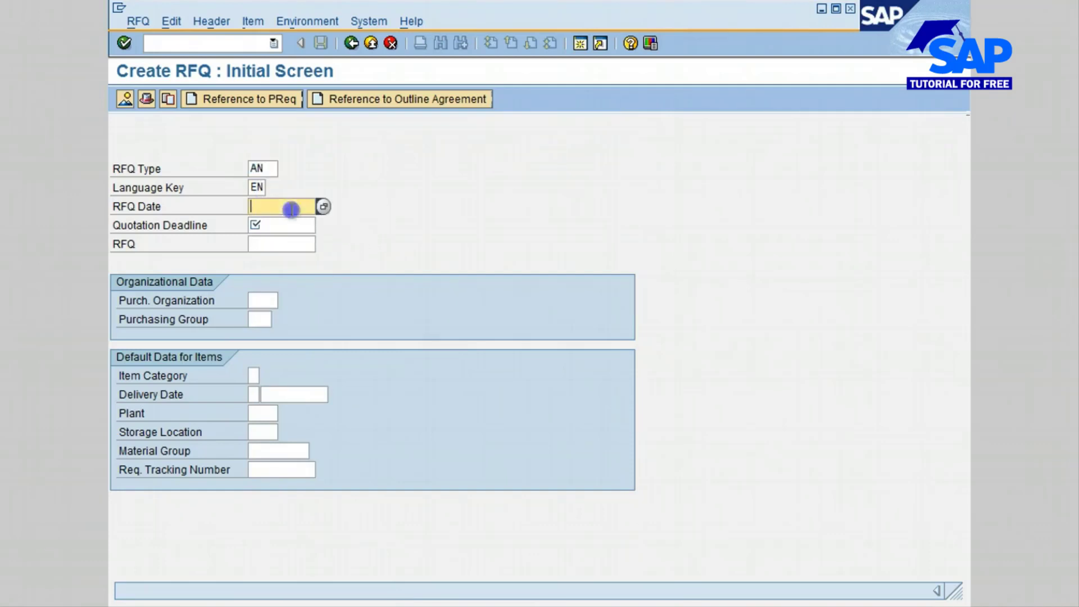
pyautogui.click(323, 206)
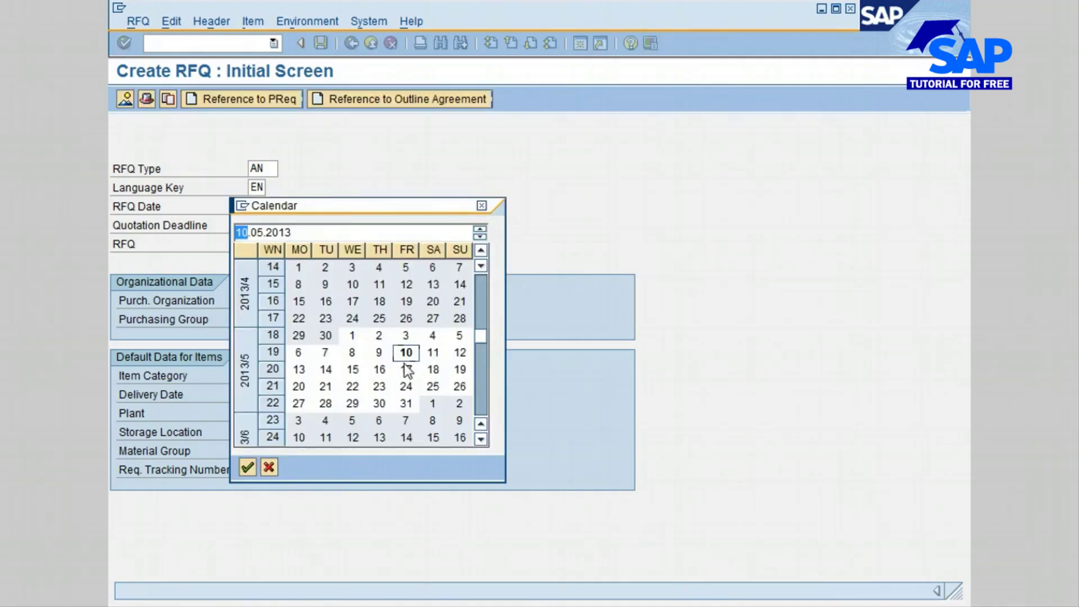
pyautogui.doubleClick(409, 354)
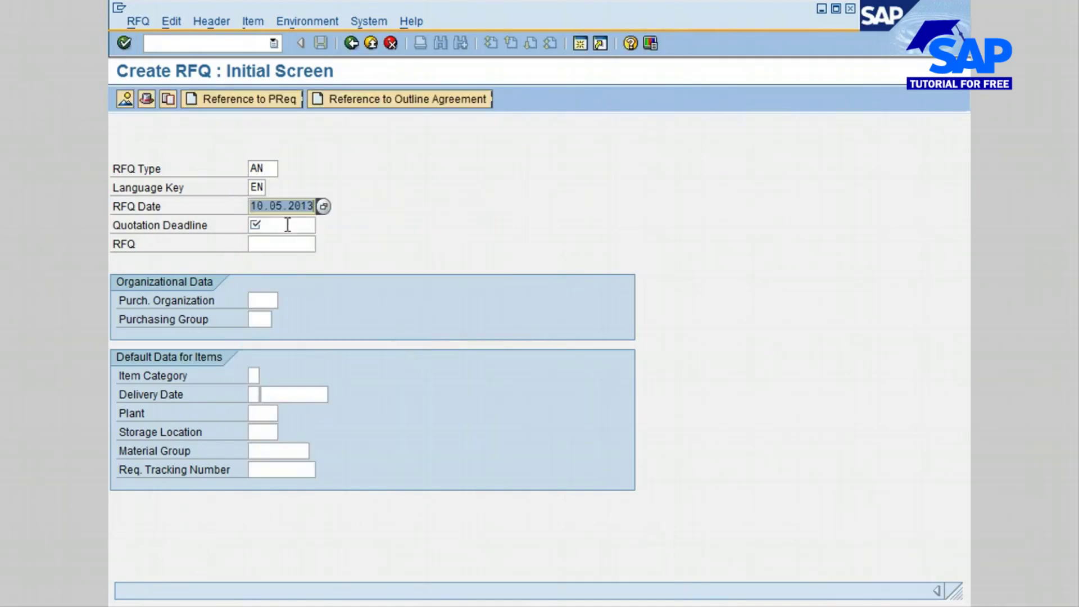
pyautogui.click(279, 225)
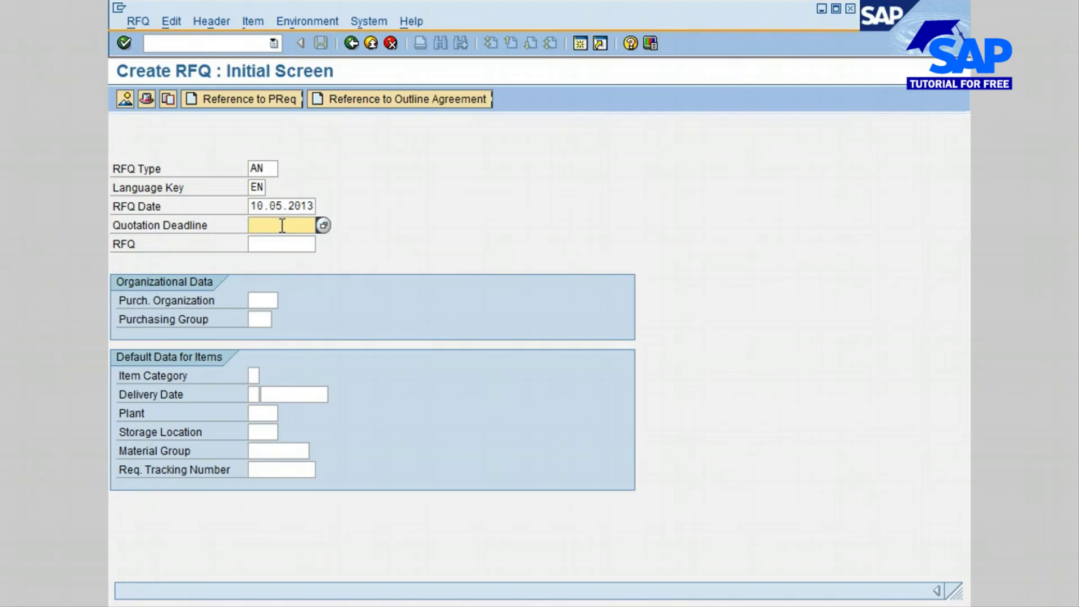
pyautogui.click(325, 227)
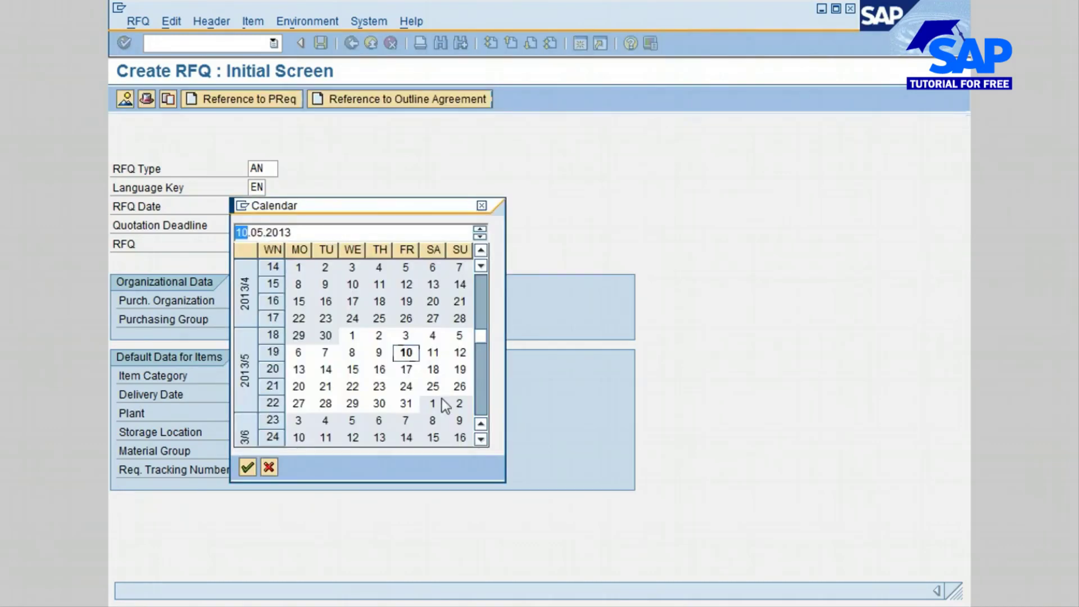
pyautogui.doubleClick(403, 389)
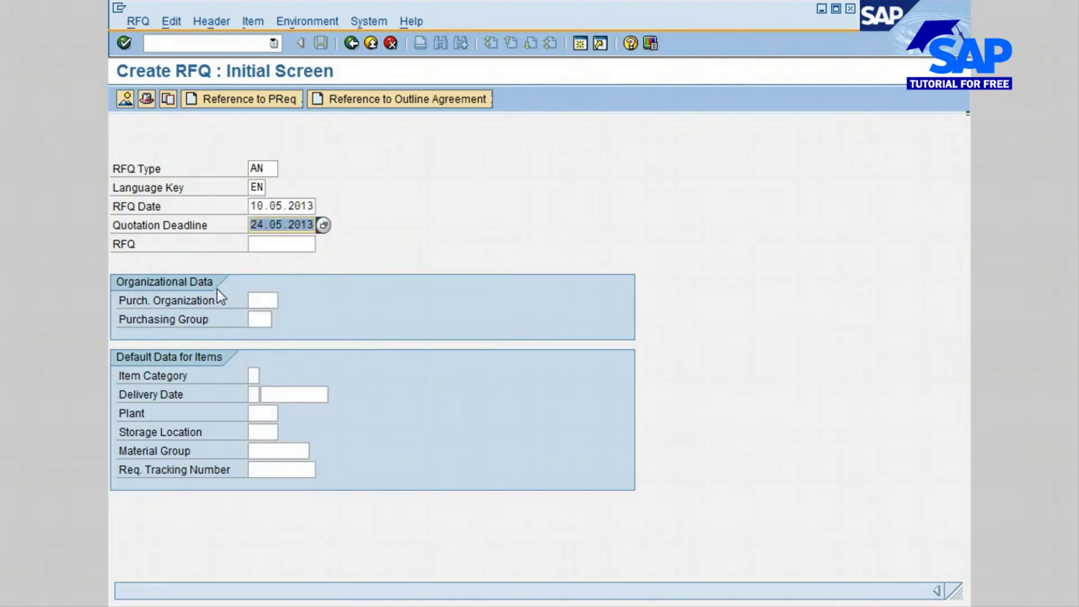
# Enter purchasing organization 3000 and purchasing group 000 in the organizational data.
pyautogui.click(267, 299)
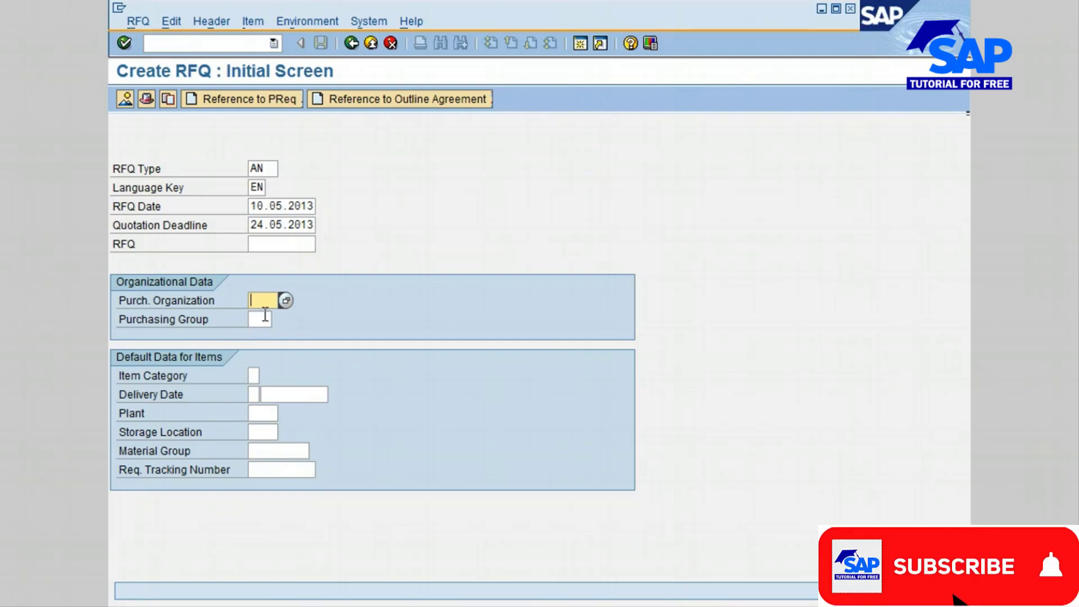
pyautogui.write('30')
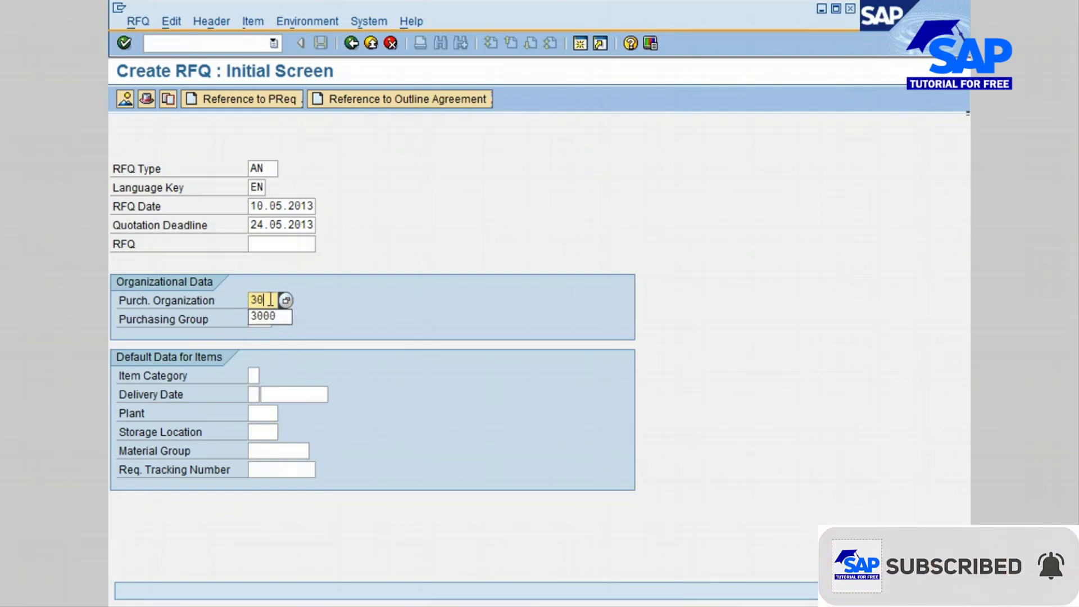
pyautogui.write('00')
pyautogui.click(264, 319)
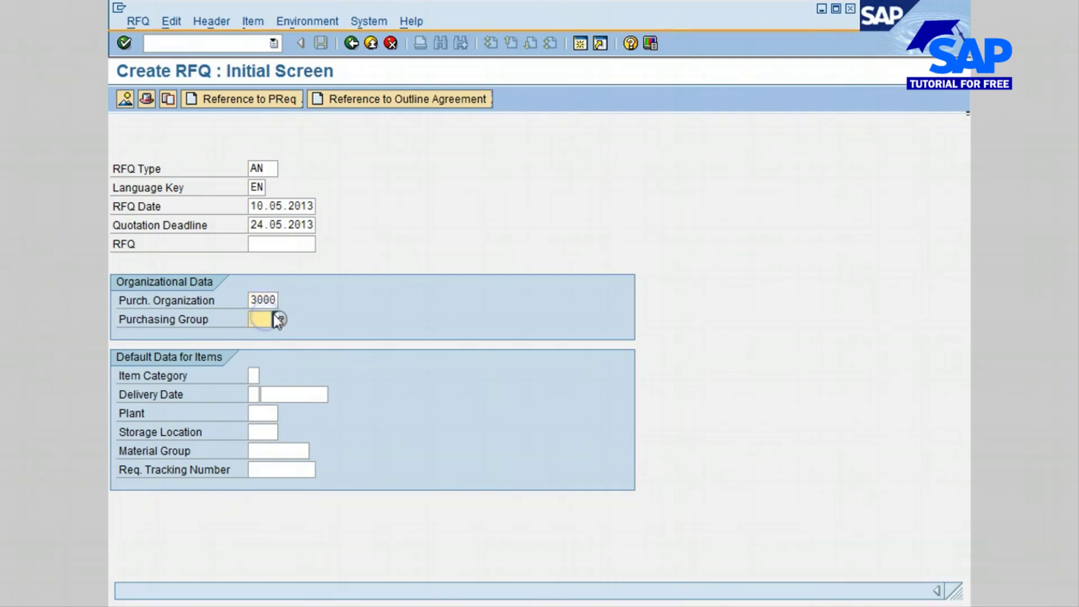
pyautogui.write('000')
# Choose the Standard item category in the default data for items.
pyautogui.click(253, 375)
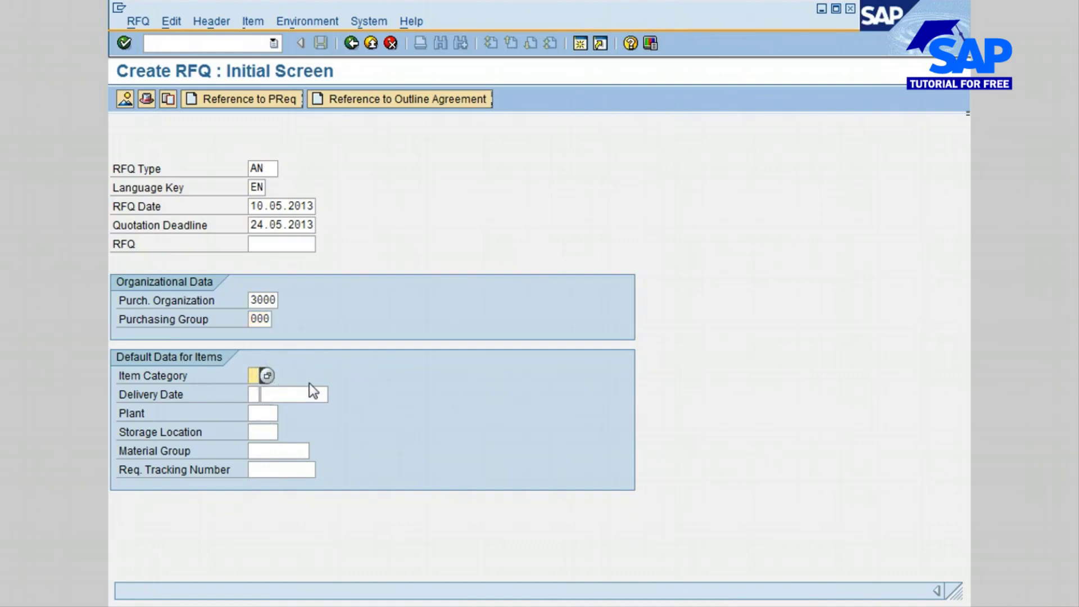
pyautogui.click(272, 375)
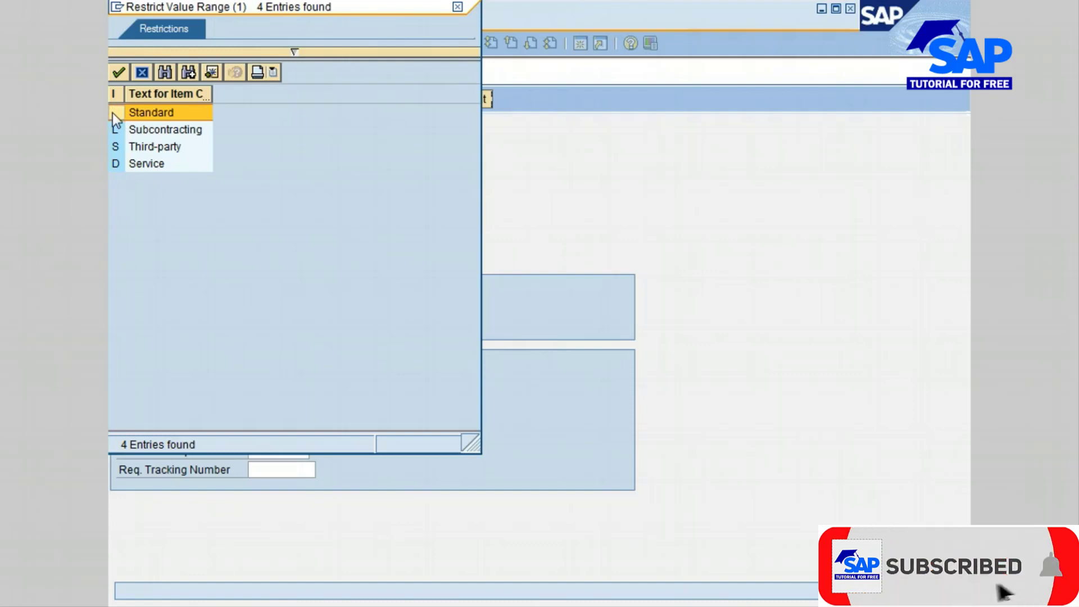
pyautogui.click(118, 72)
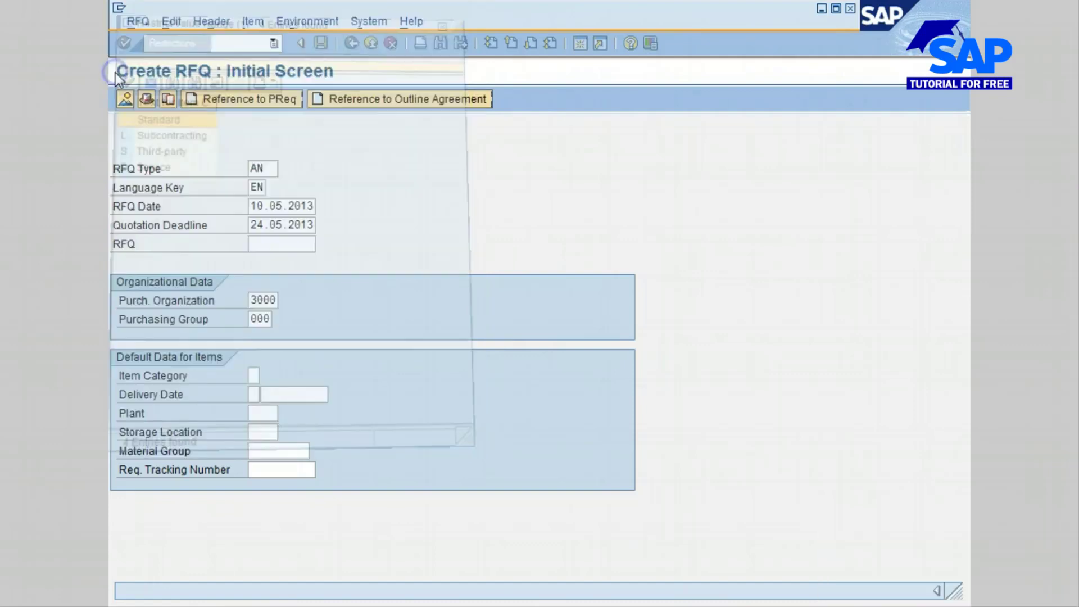
# Set the default delivery date for items to 14.06.2013.
pyautogui.click(267, 396)
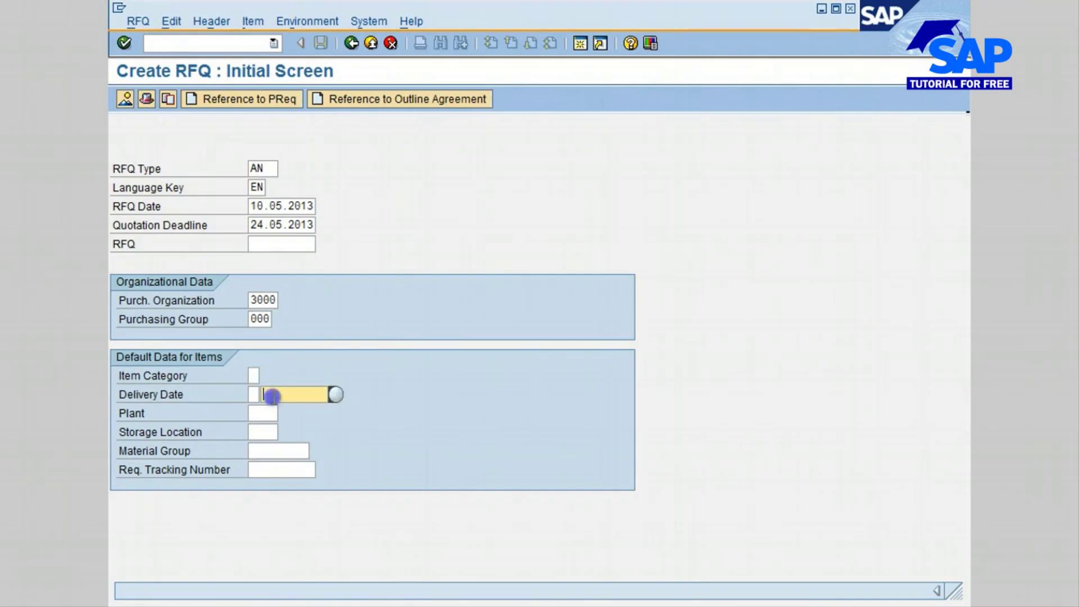
pyautogui.click(337, 396)
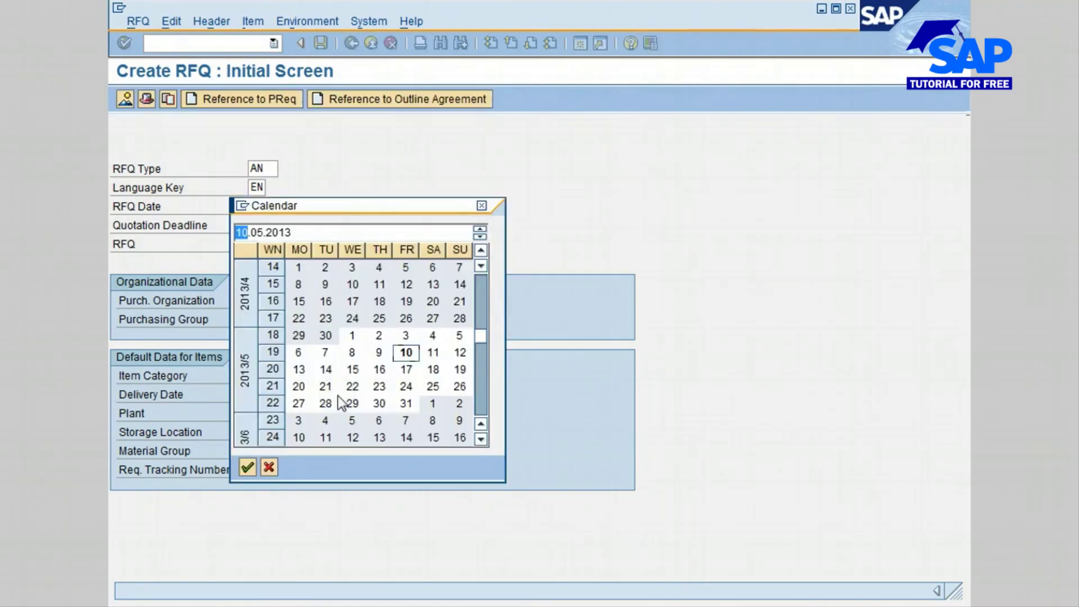
pyautogui.click(406, 438)
pyautogui.click(407, 442)
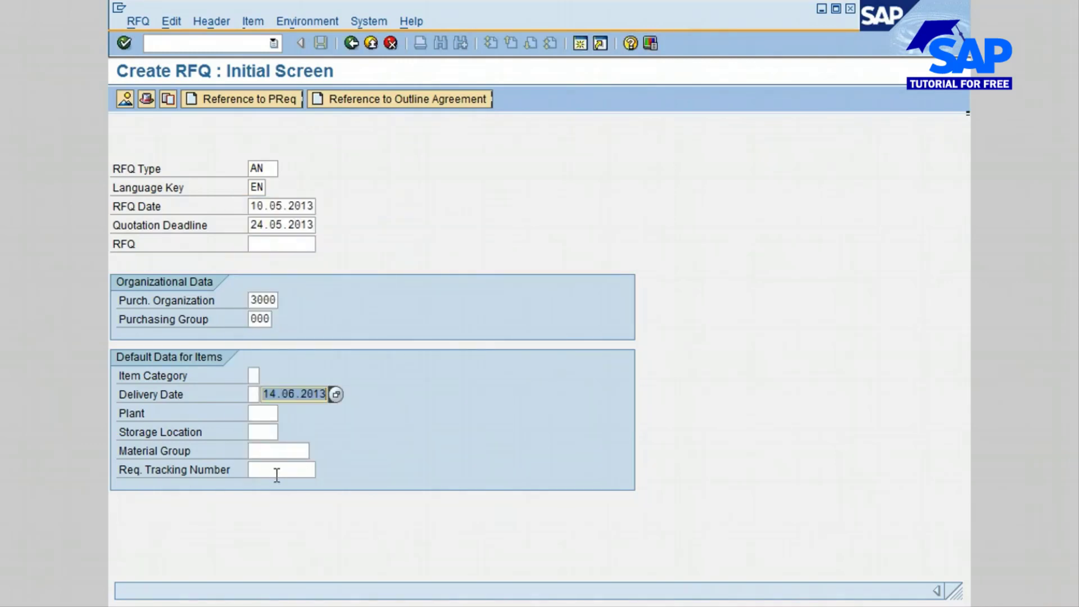
pyautogui.click(255, 395)
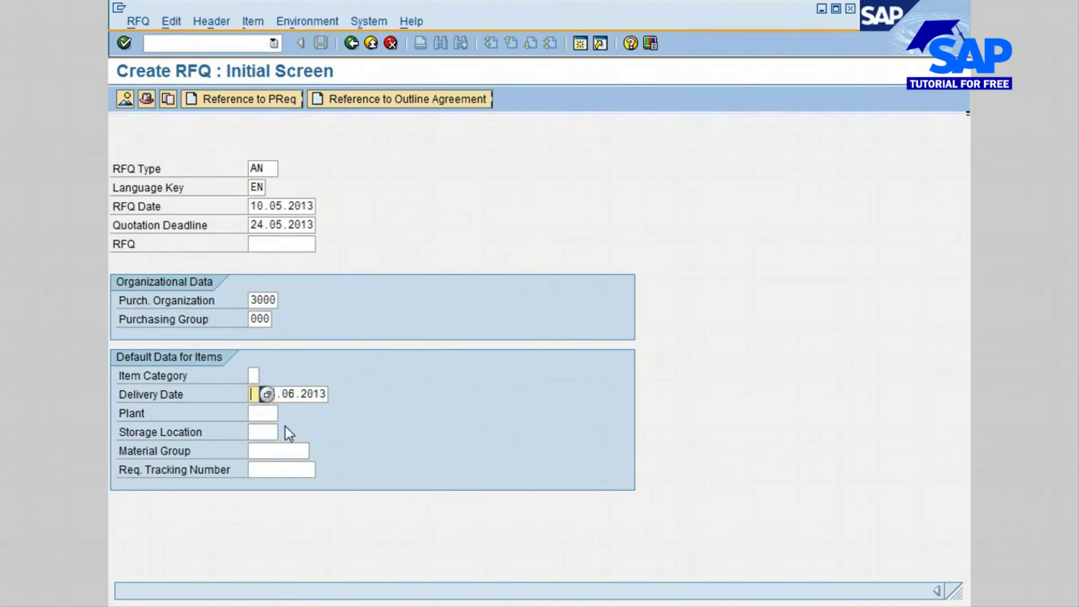
# Set the default plant to 3000 and the storage location to 0001 (Warehouse 0001).
pyautogui.click(261, 414)
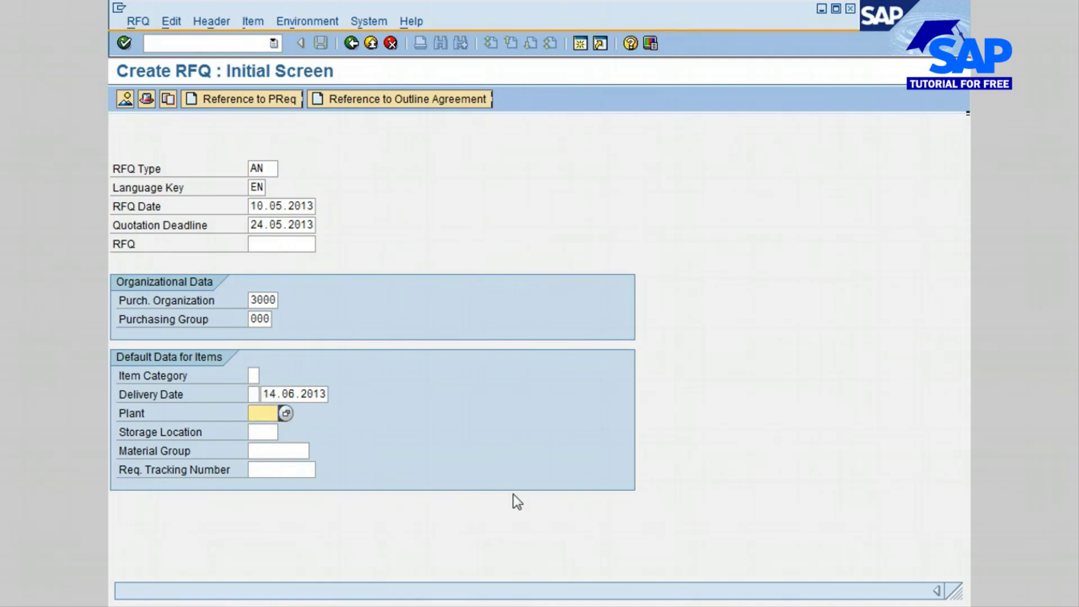
pyautogui.write('3000')
pyautogui.click(263, 434)
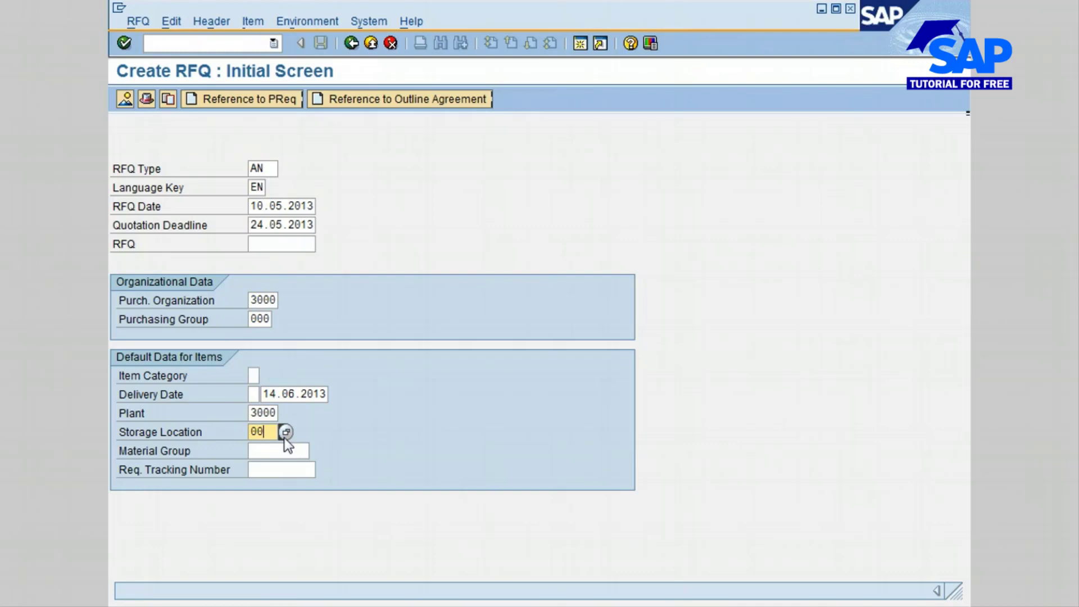
pyautogui.press('Return')
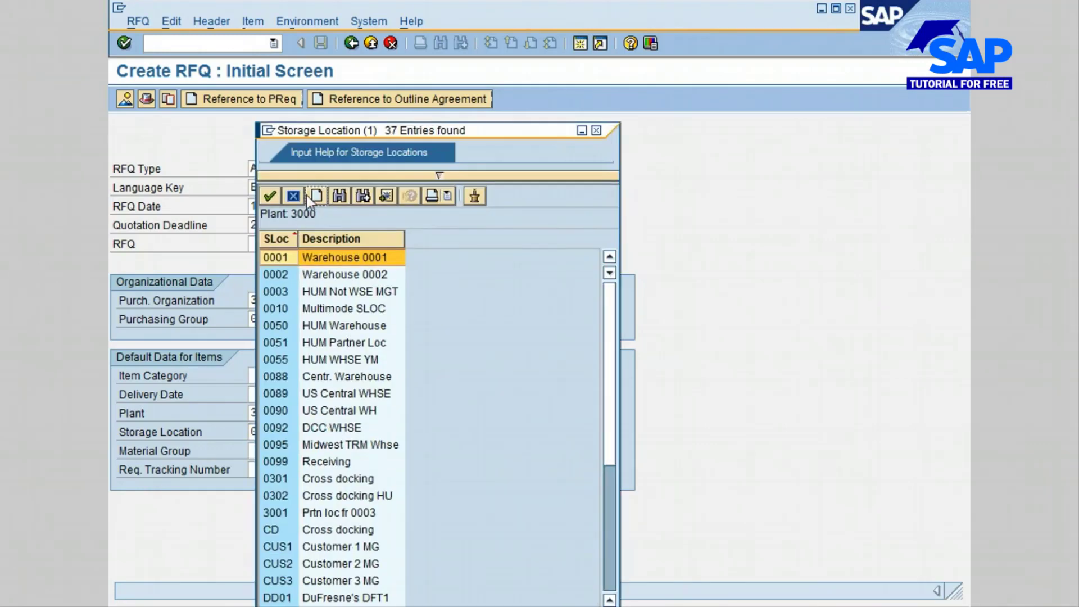
pyautogui.doubleClick(279, 261)
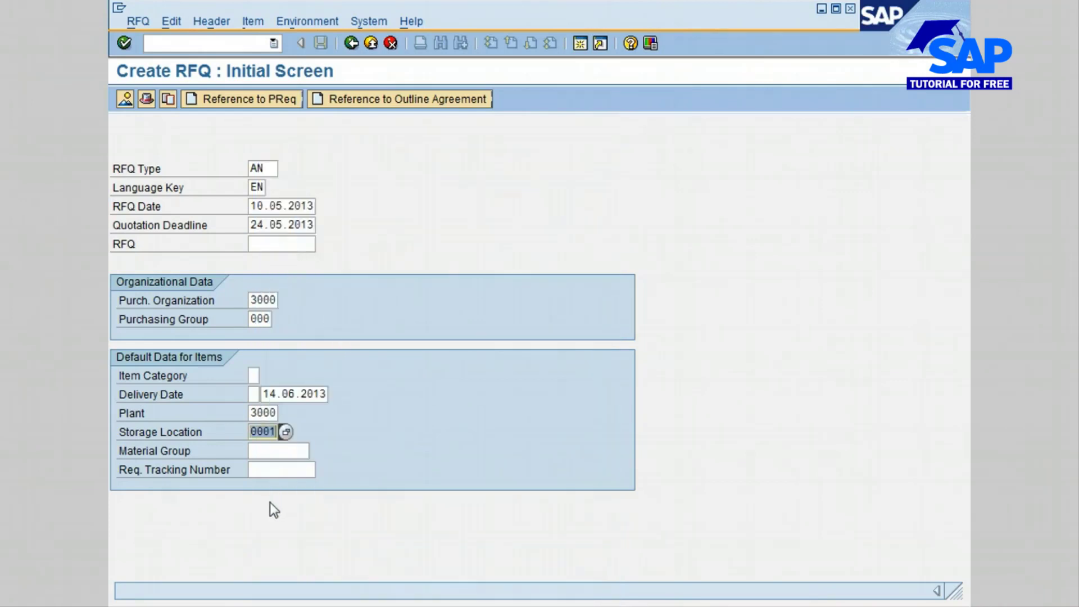
# Leave the material group and requirement tracking number blank and continue to the RFQ header data.
pyautogui.click(259, 451)
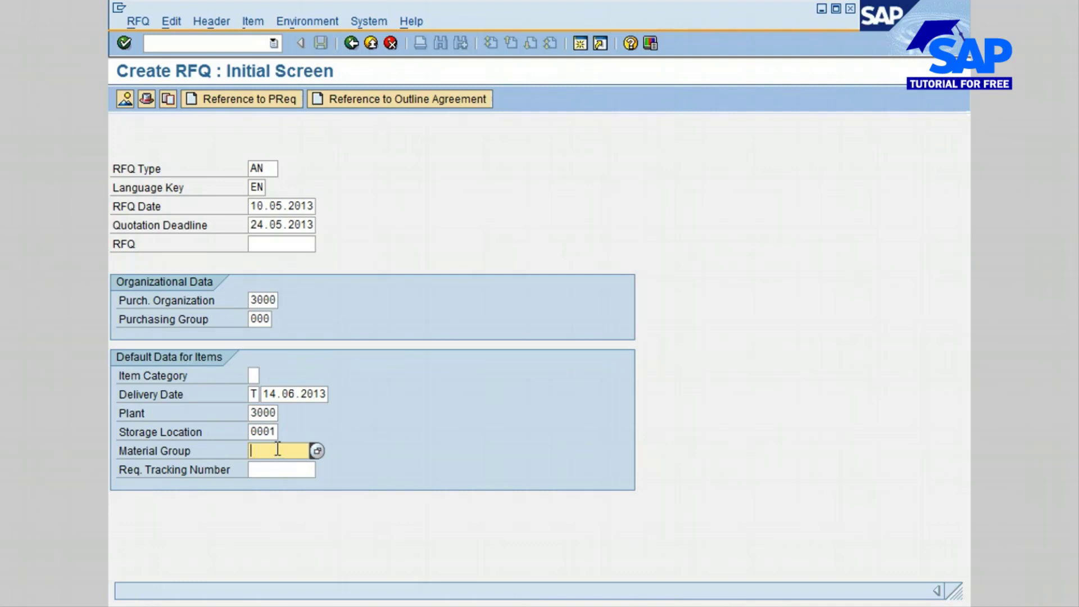
pyautogui.click(278, 469)
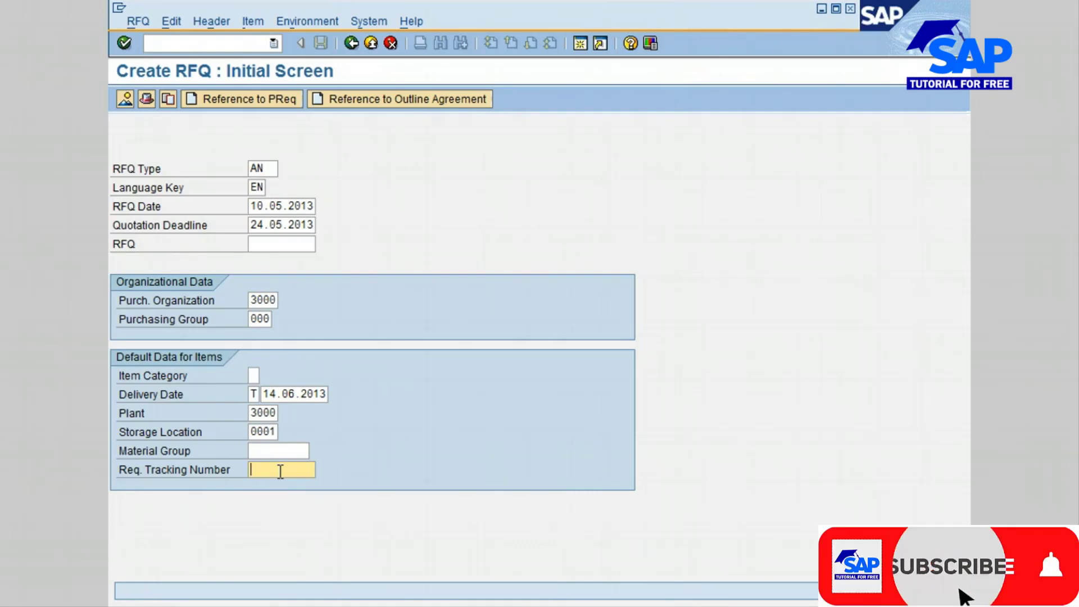
pyautogui.click(296, 469)
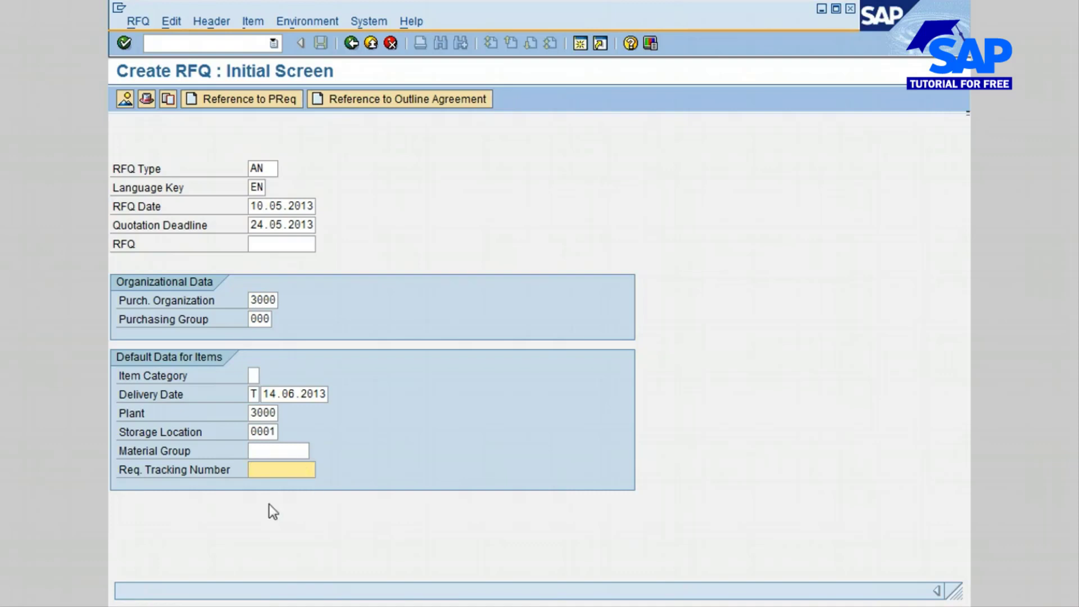
pyautogui.press('Return')
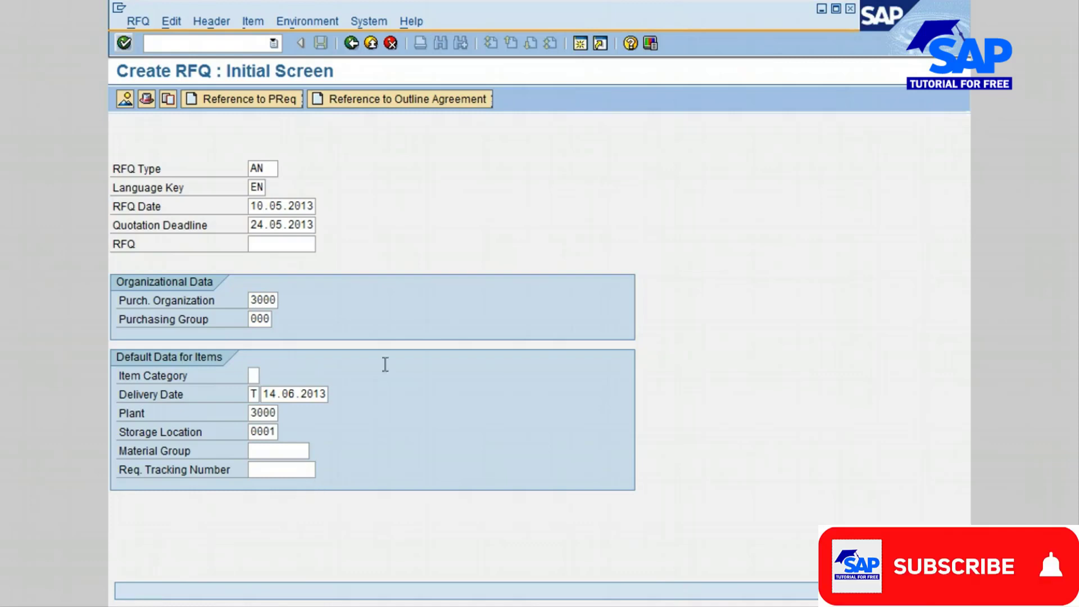
pyautogui.click(124, 43)
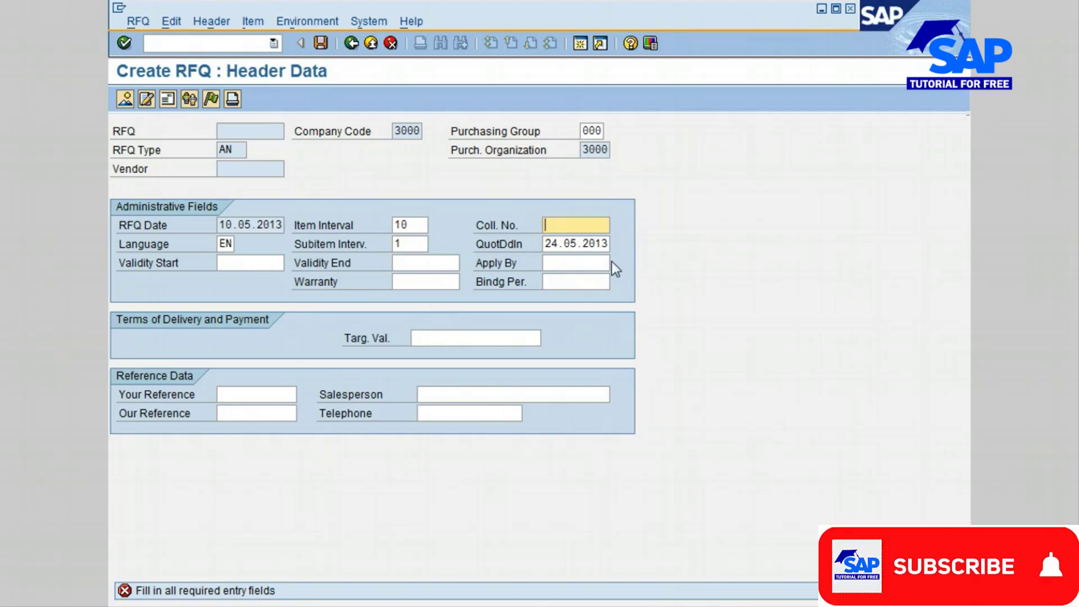
# Enter NK007-0001 as the collective number in the RFQ header's administrative fields.
pyautogui.click(587, 224)
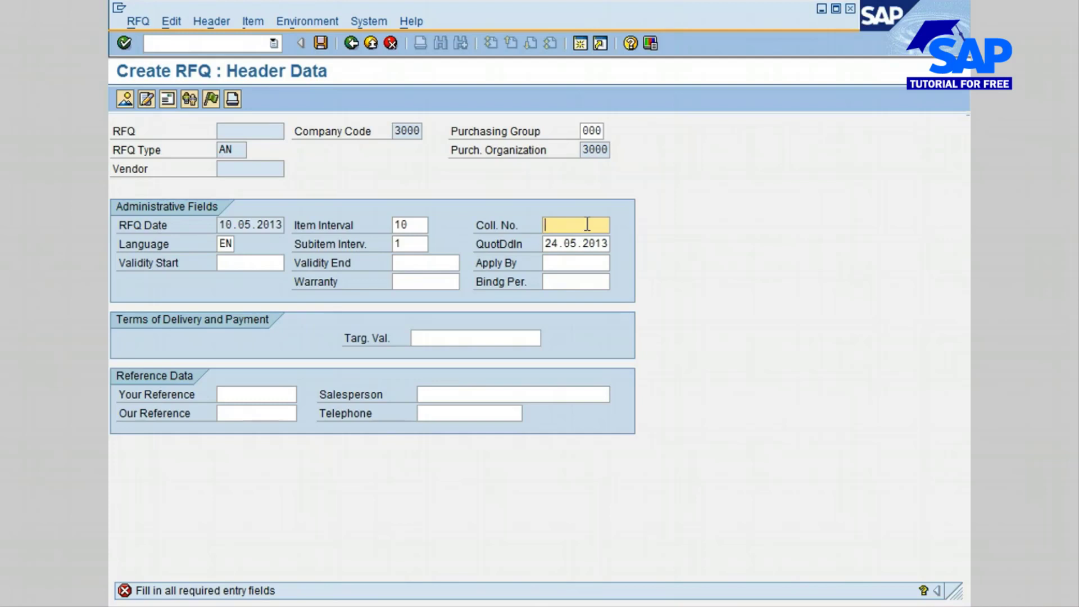
pyautogui.write('NK007-0001')
pyautogui.press('Tab')
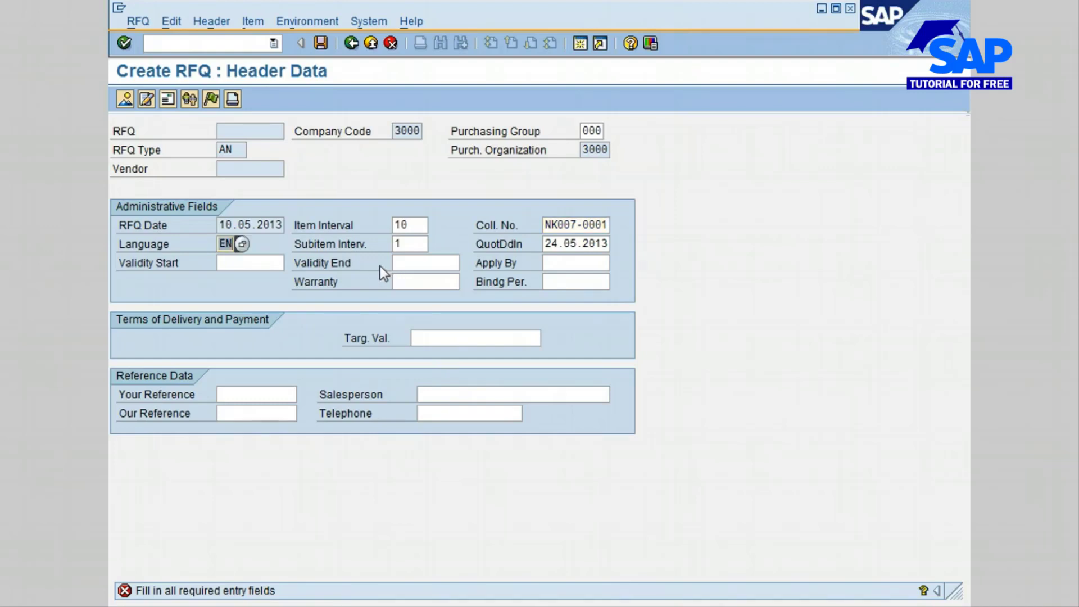
pyautogui.click(251, 262)
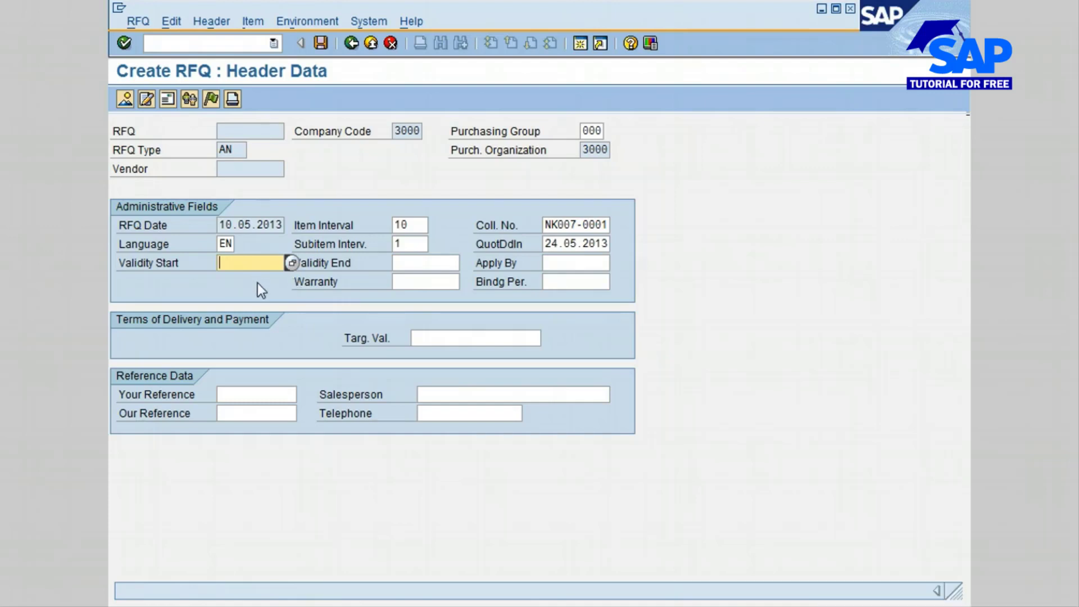
# Set the RFQ header's validity start to 07.06.2013 and its validity end to 09.08.2013.
pyautogui.click(291, 263)
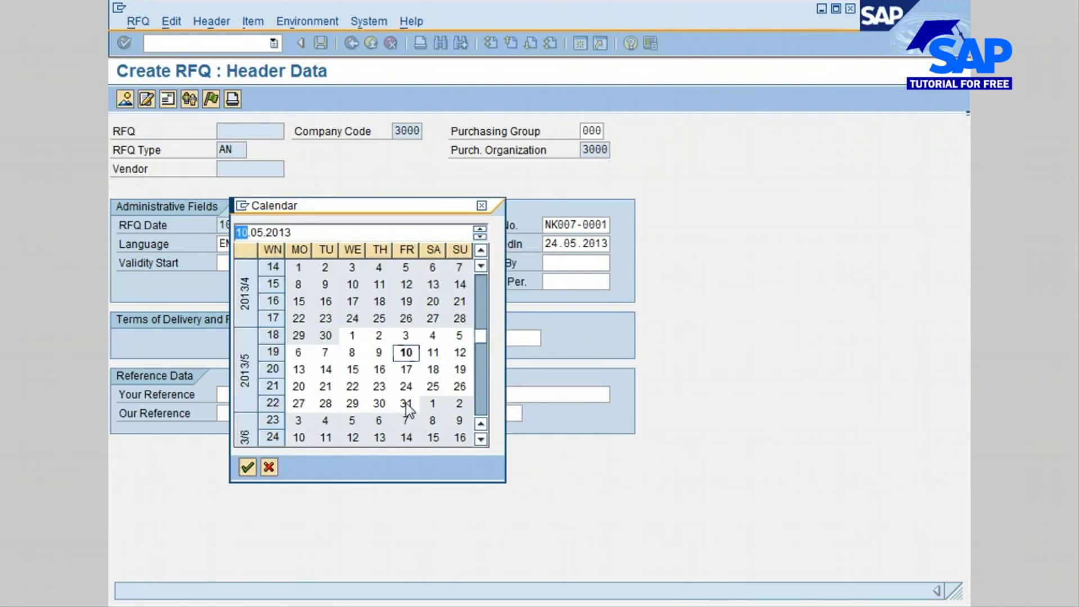
pyautogui.doubleClick(405, 420)
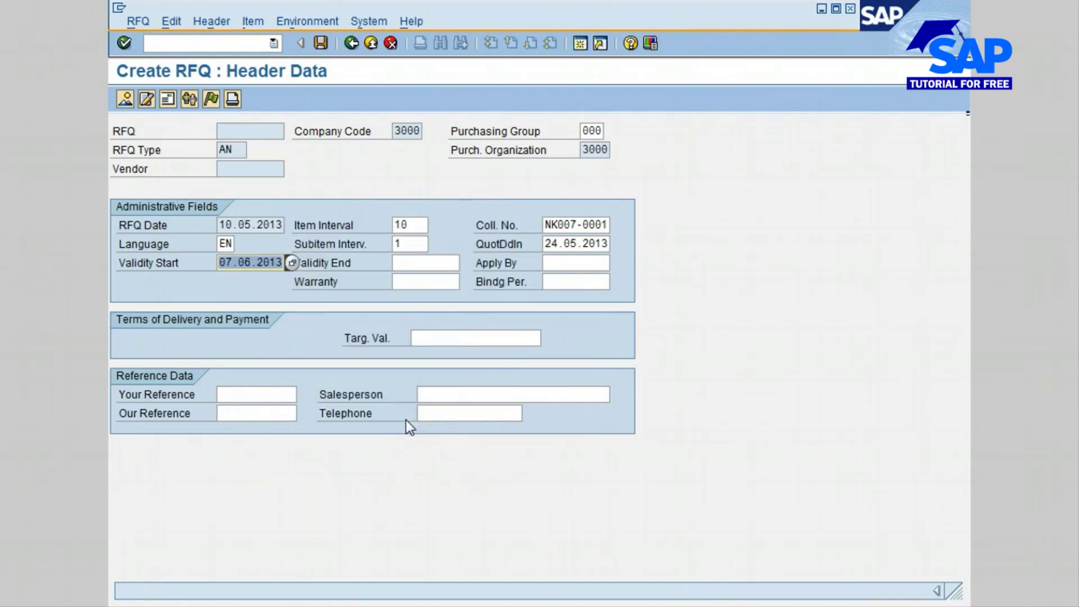
pyautogui.click(431, 262)
pyautogui.click(468, 267)
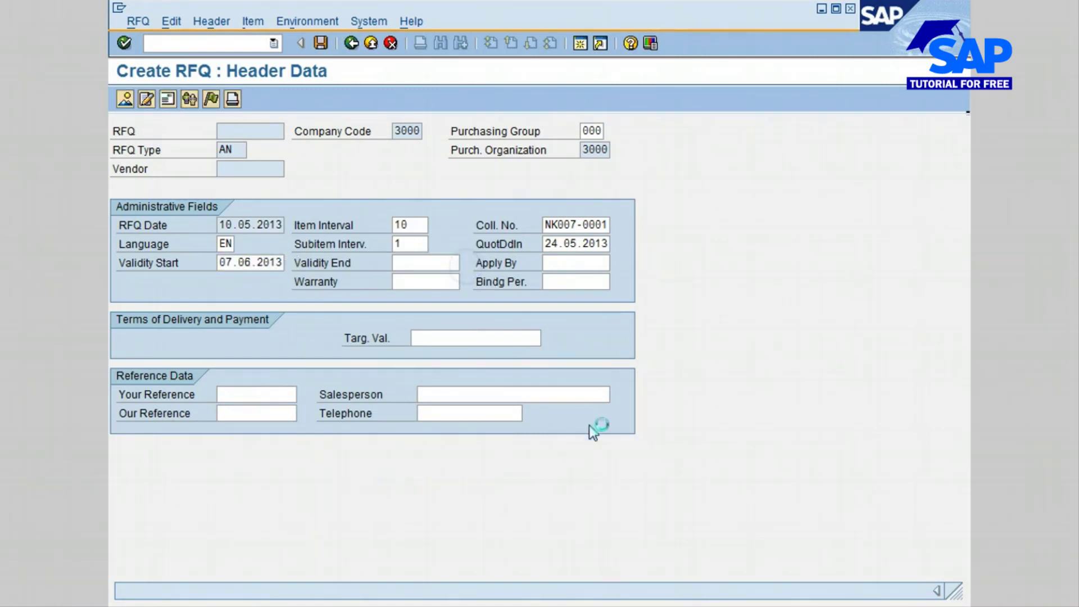
pyautogui.click(484, 386)
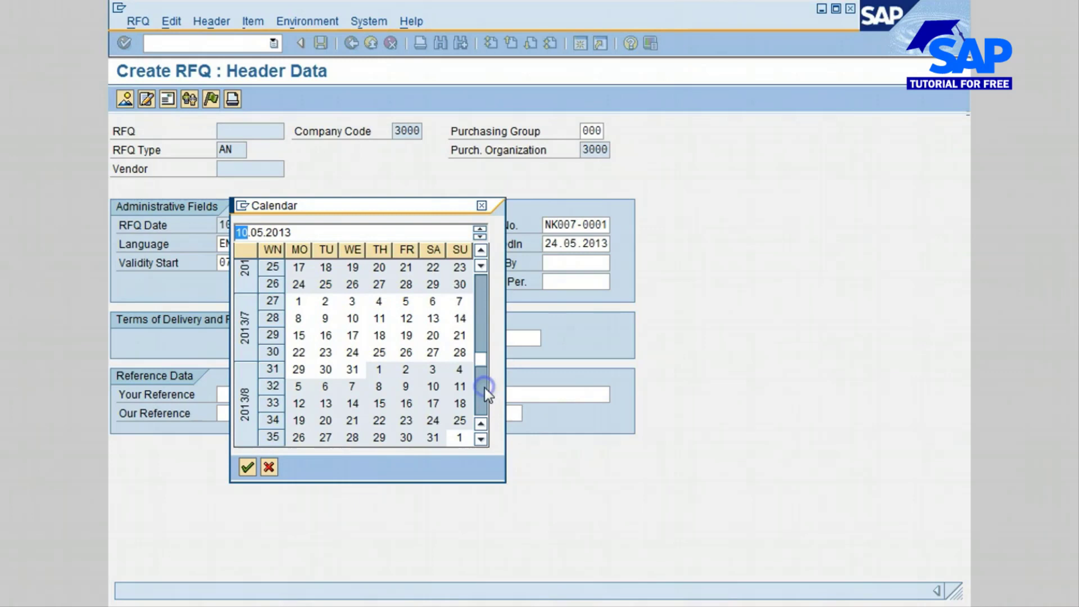
pyautogui.doubleClick(407, 388)
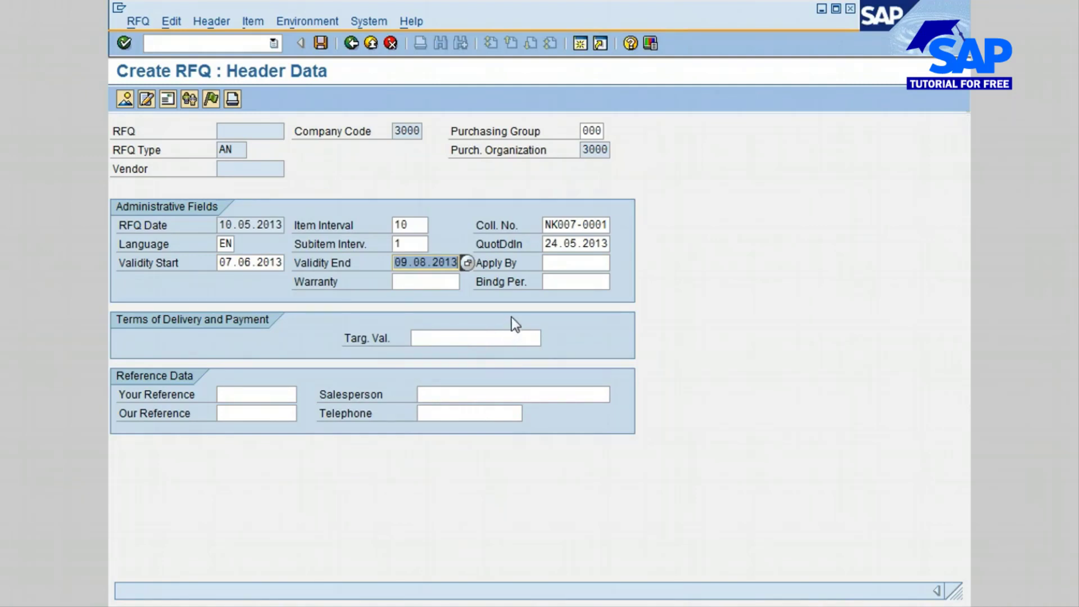
# Leave the binding period and reference data blank and continue to the RFQ item overview.
pyautogui.click(553, 281)
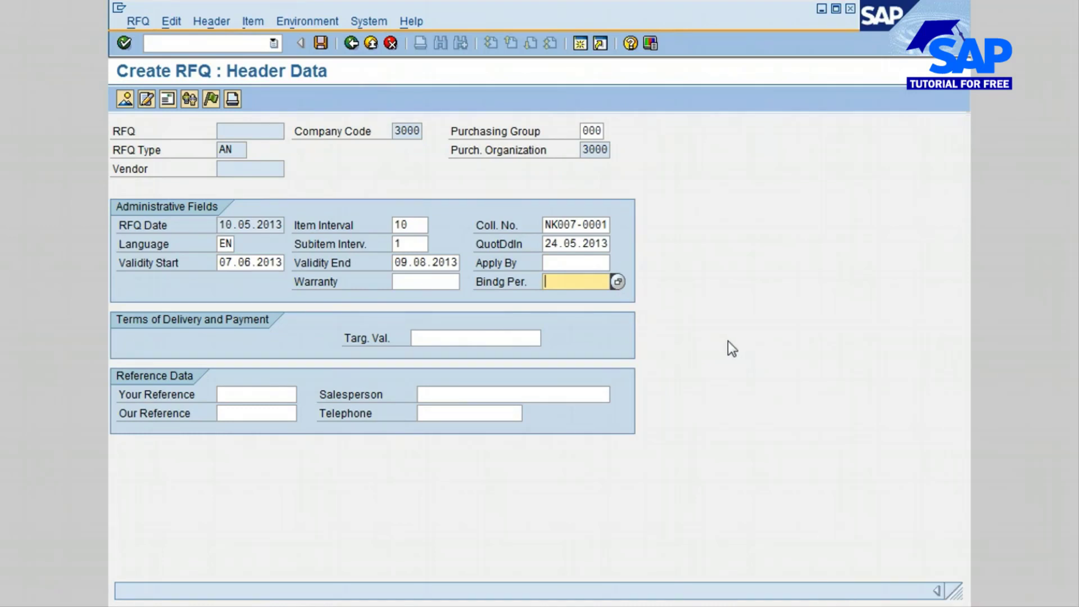
pyautogui.click(279, 393)
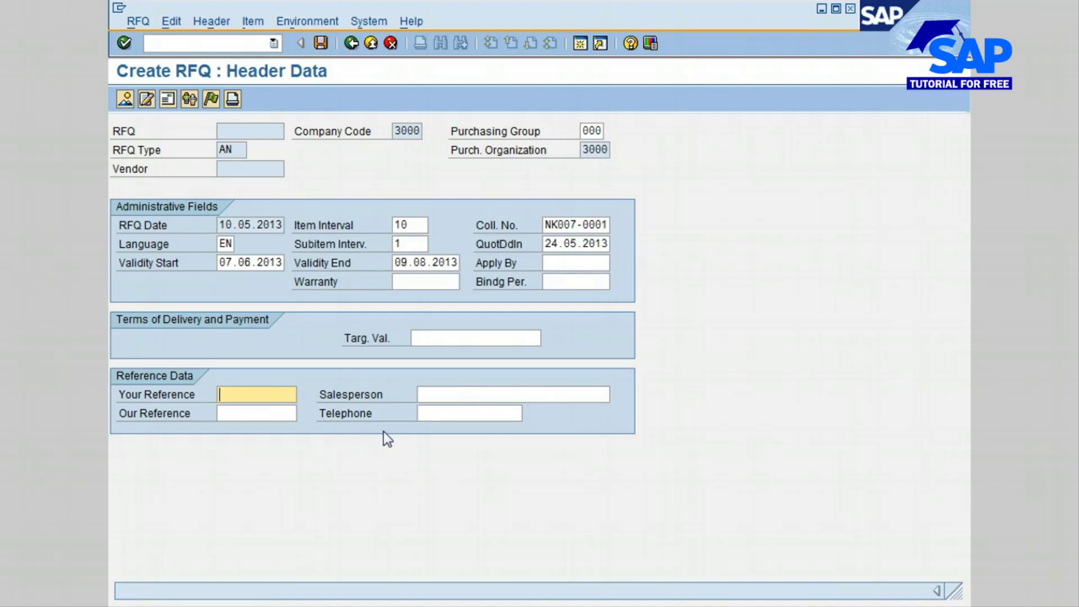
pyautogui.press('Return')
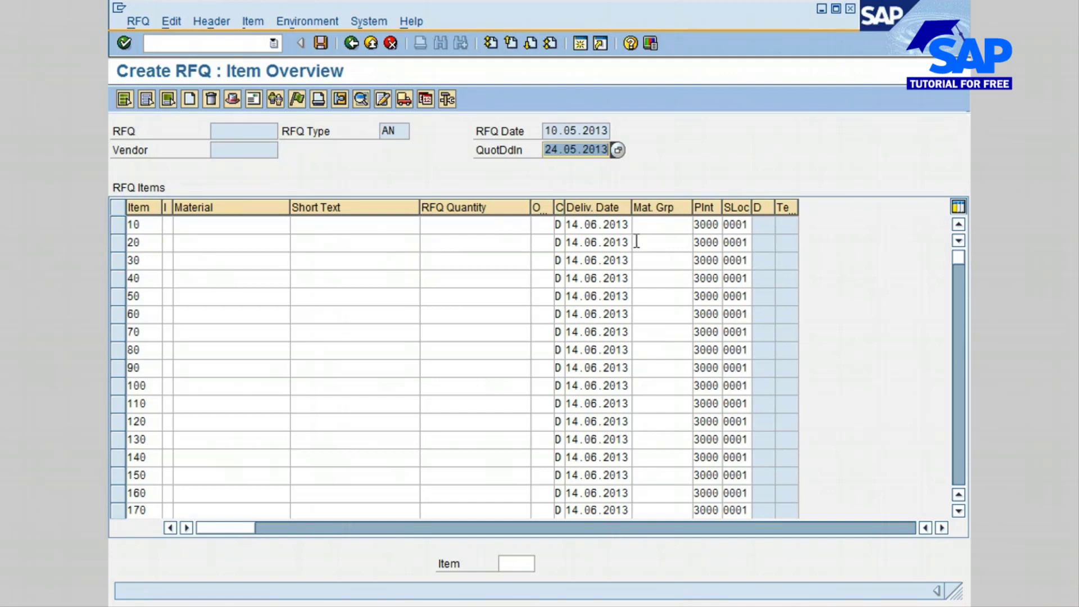
# Search materials by the description *bear* and assign ball bearing 100-510 as the material of item 10.
pyautogui.click(219, 228)
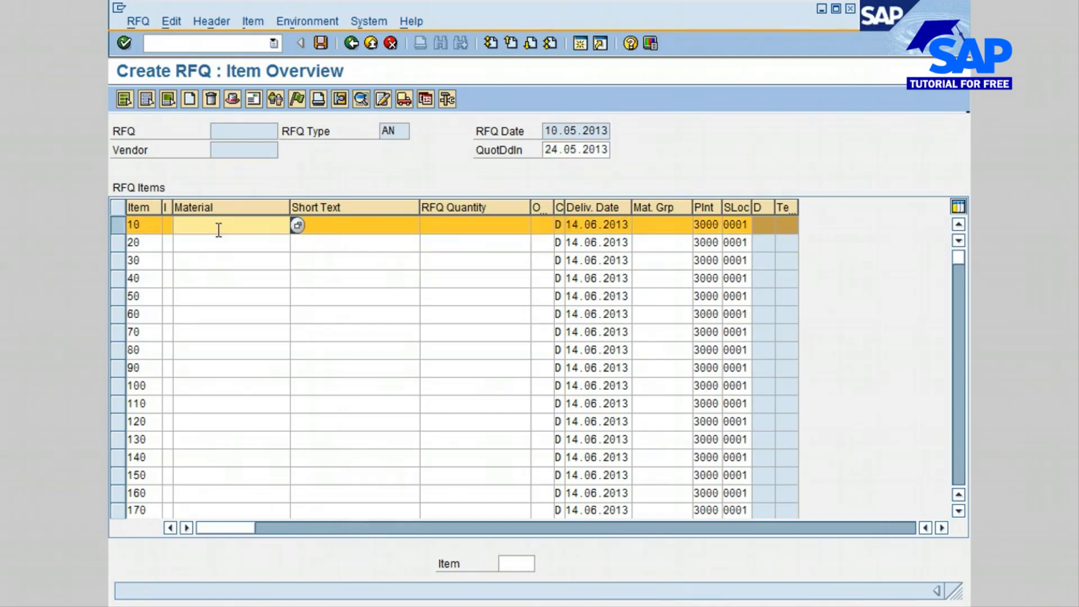
pyautogui.click(298, 228)
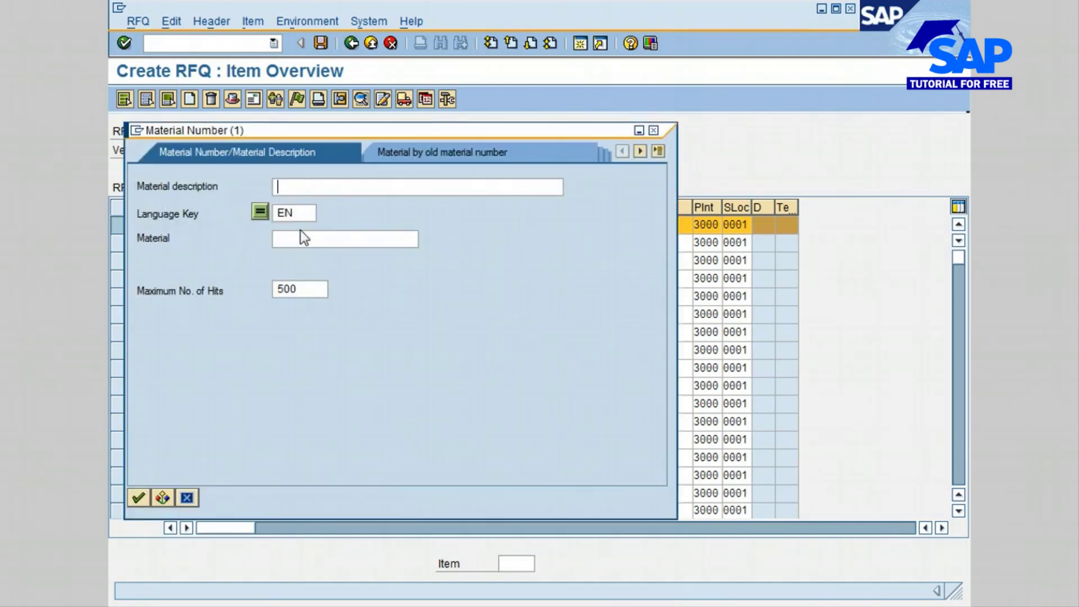
pyautogui.write('*bear*')
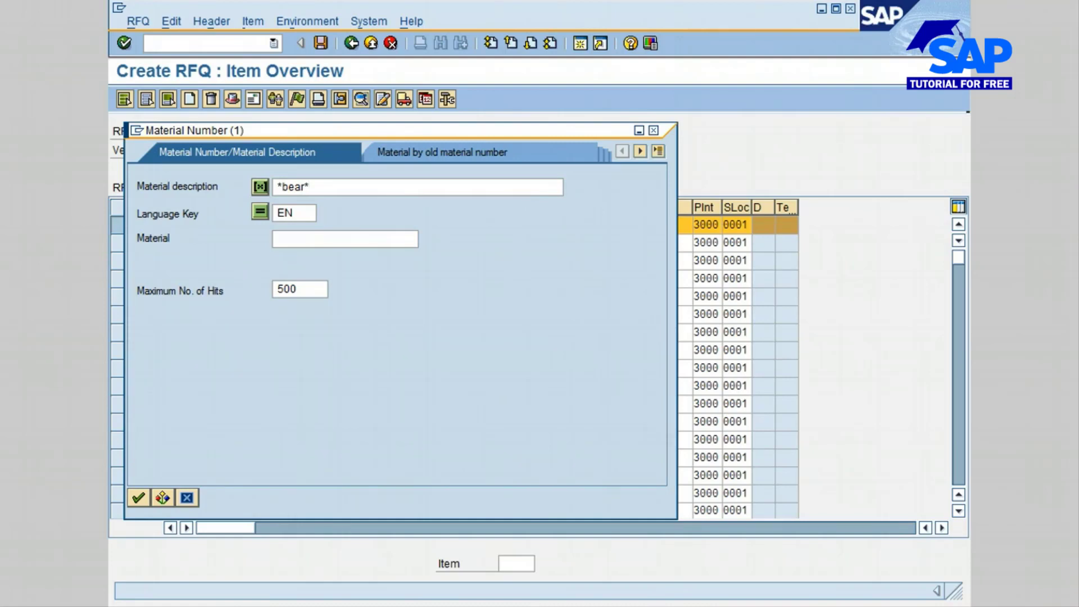
pyautogui.press('Return')
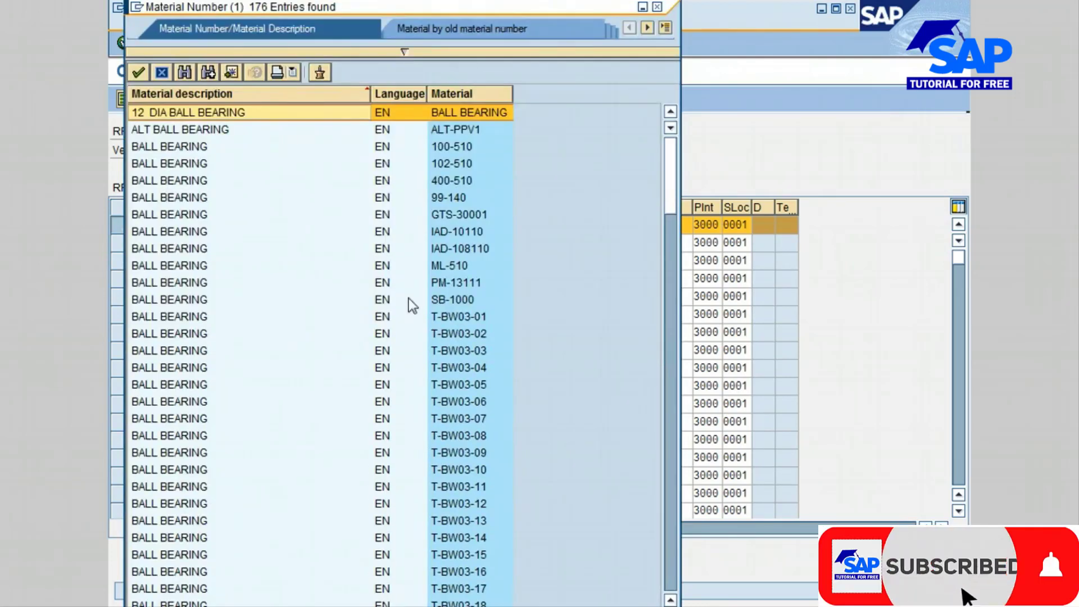
pyautogui.click(188, 147)
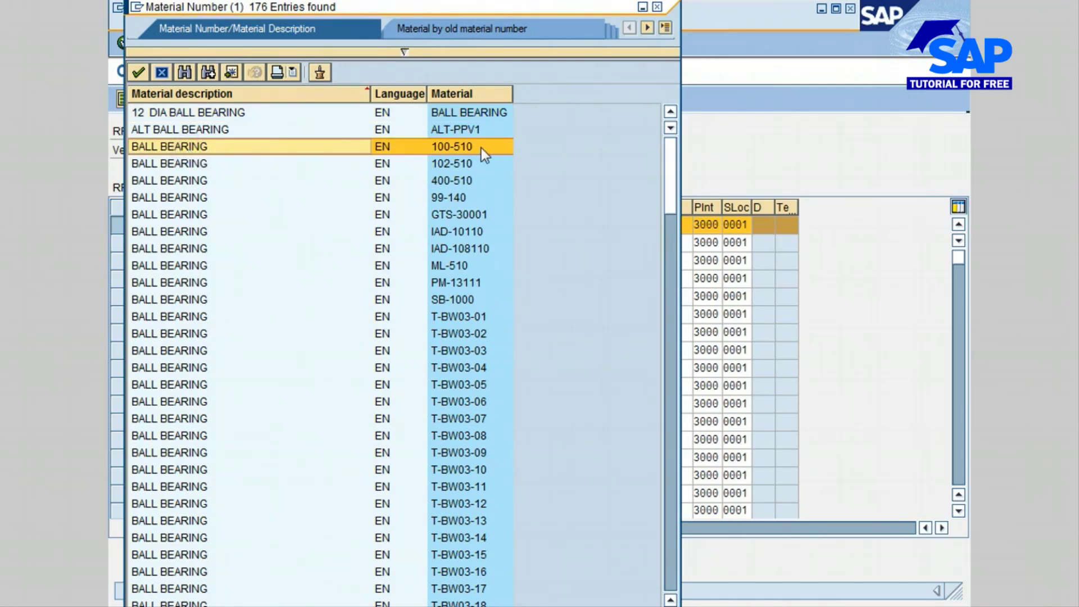
pyautogui.doubleClick(201, 147)
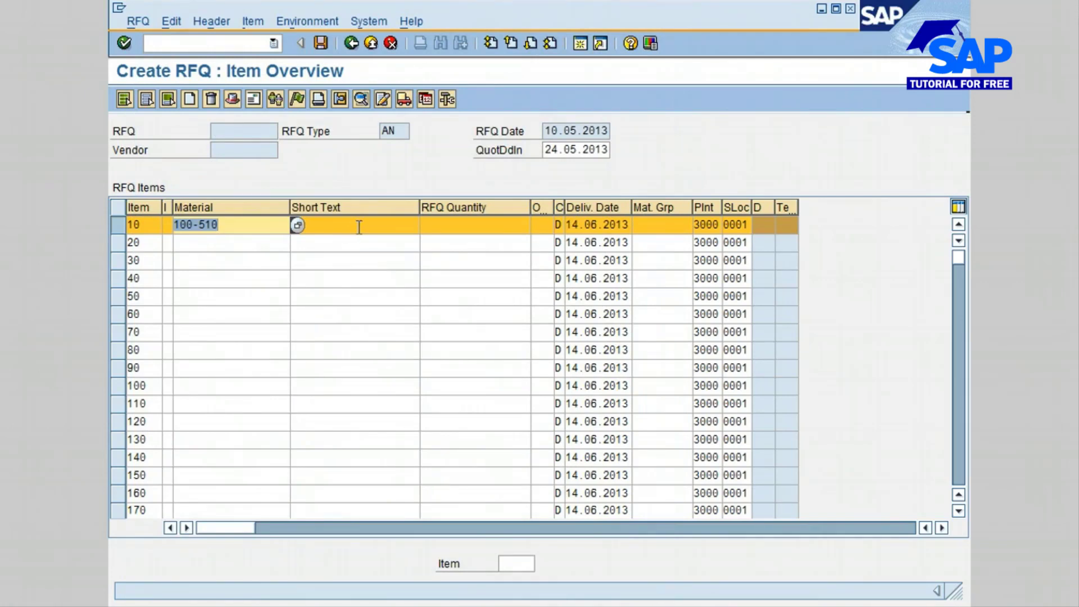
# Set the RFQ quantity of item 10 to 2 and confirm the item line.
pyautogui.press('Tab')
pyautogui.press('Tab')
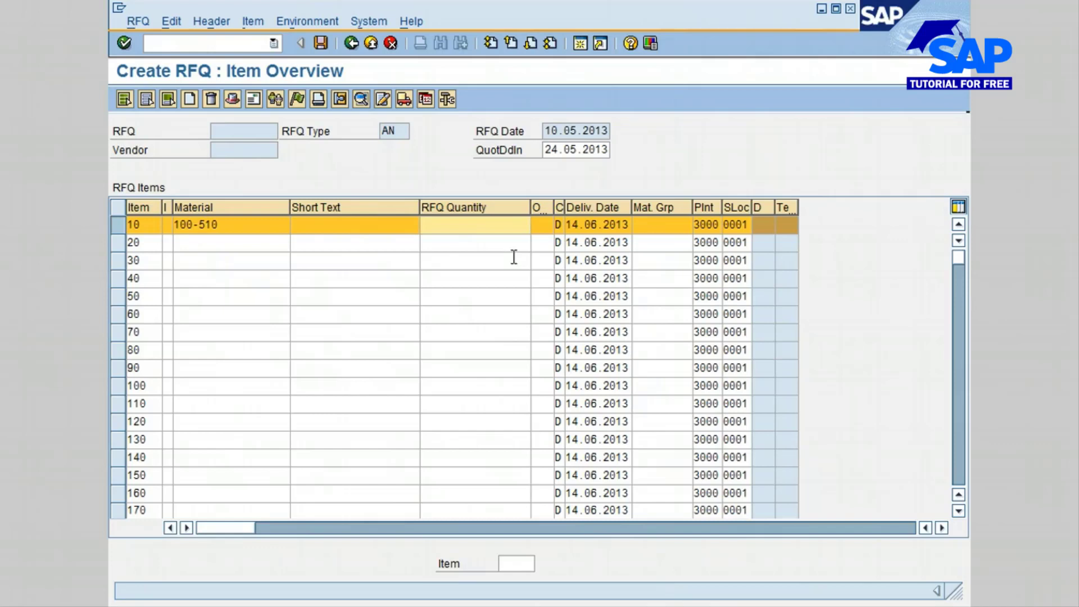
pyautogui.write('2')
pyautogui.press('Return')
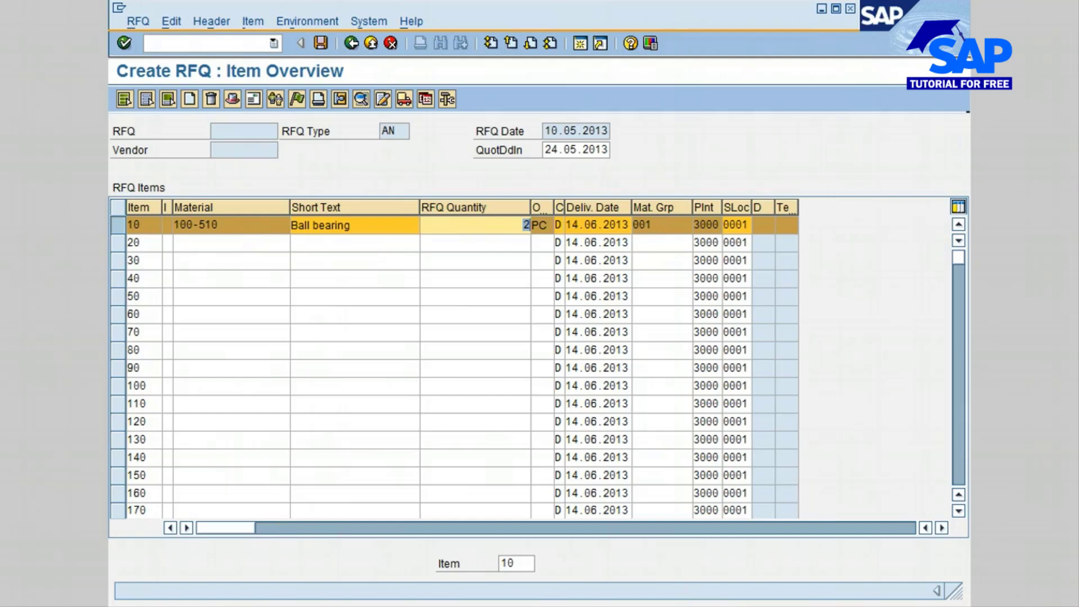
# Review the delivery schedule of item 10 and return to the item overview.
pyautogui.click(234, 224)
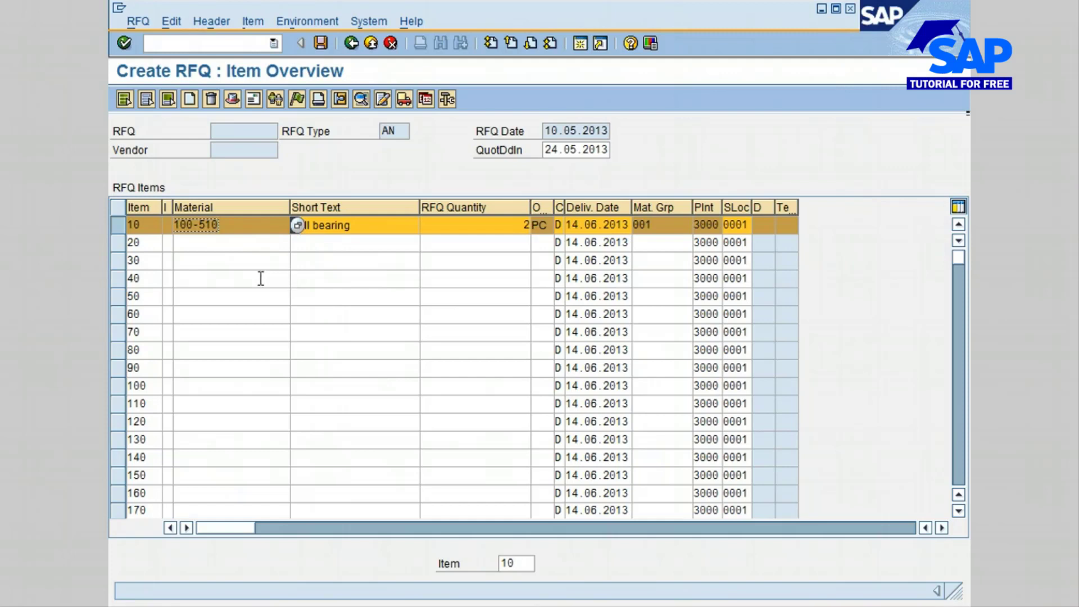
pyautogui.click(121, 228)
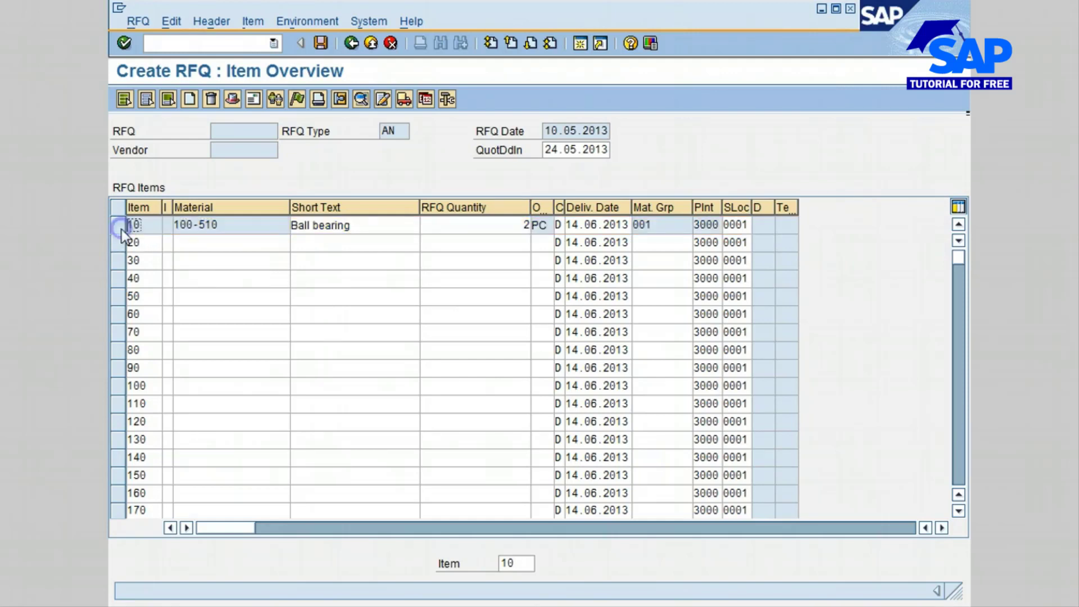
pyautogui.click(122, 227)
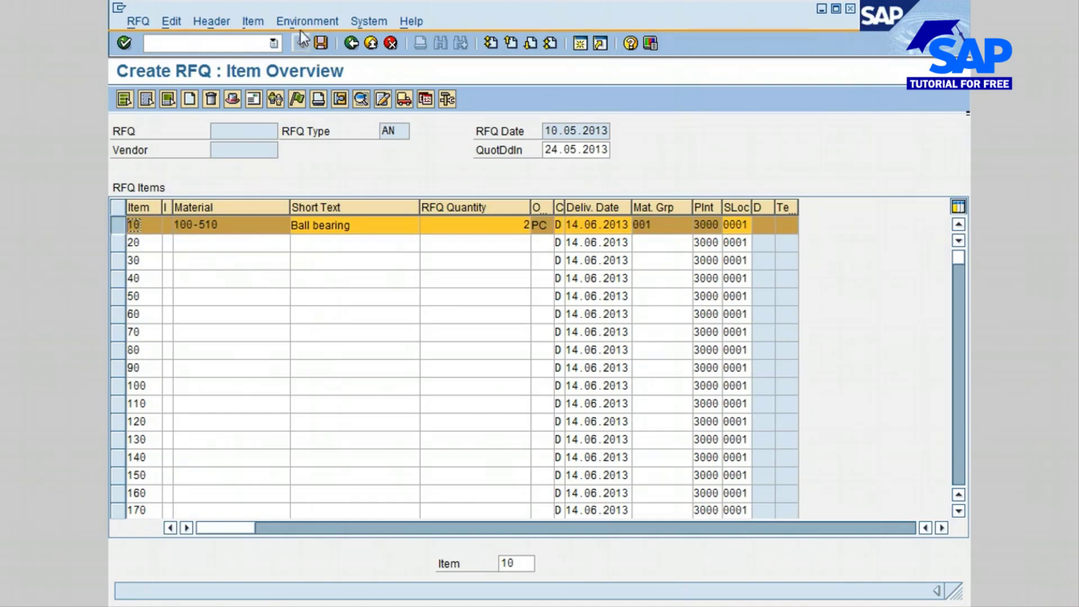
pyautogui.click(252, 21)
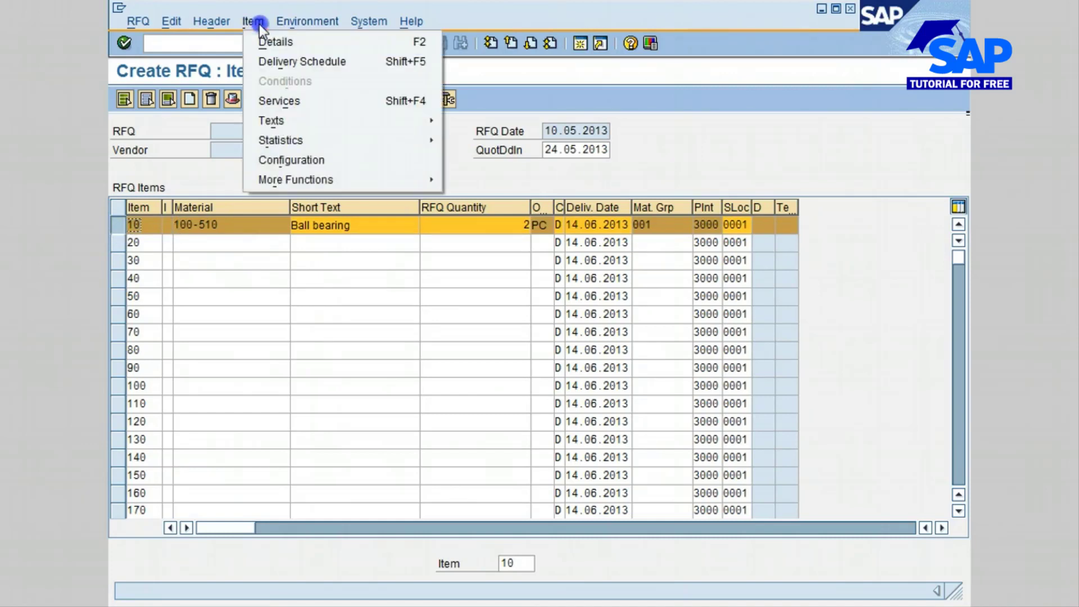
pyautogui.click(302, 61)
pyautogui.click(242, 242)
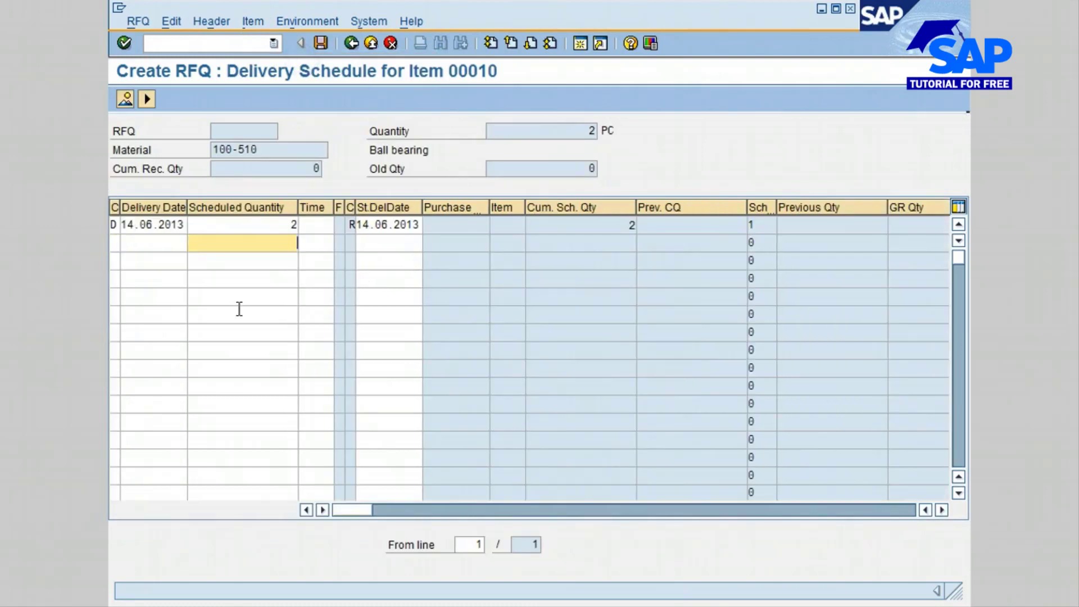
pyautogui.click(352, 49)
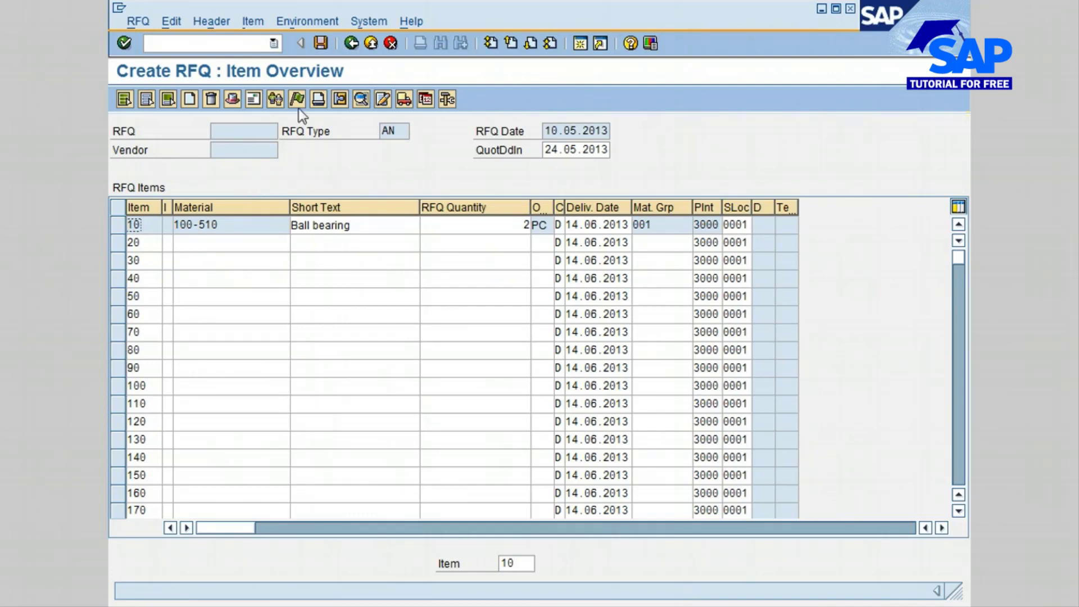
# Open the vendor address screen for the RFQ header.
pyautogui.click(214, 22)
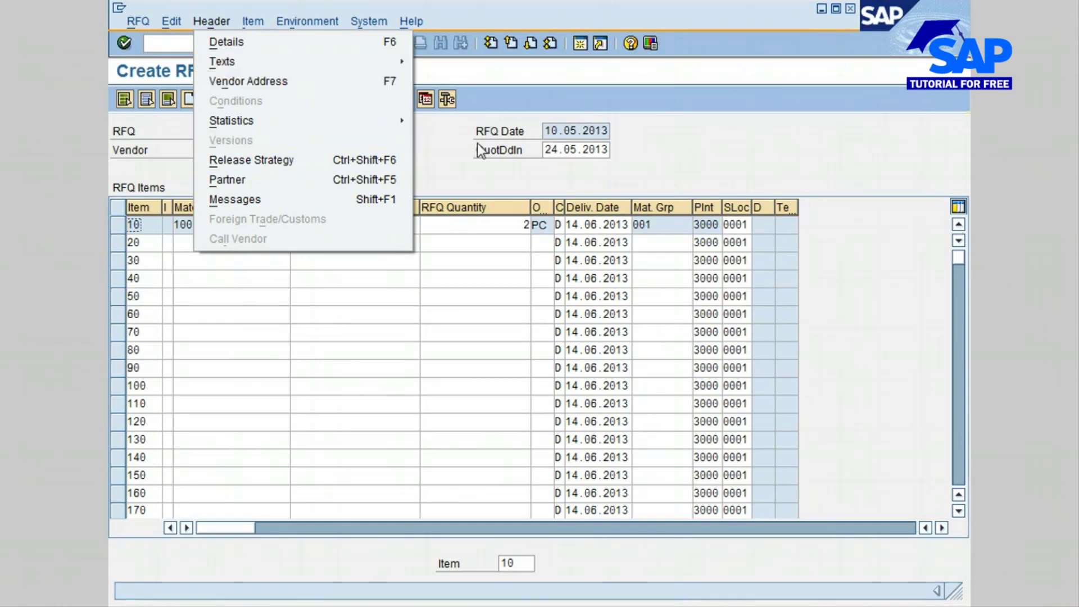
pyautogui.click(444, 164)
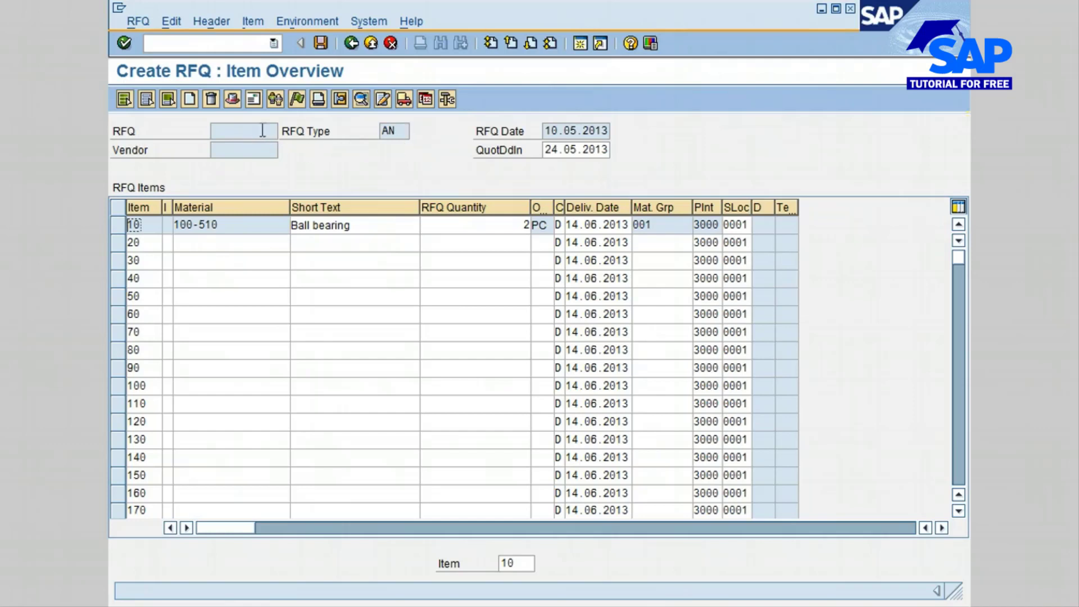
pyautogui.click(203, 26)
pyautogui.click(249, 81)
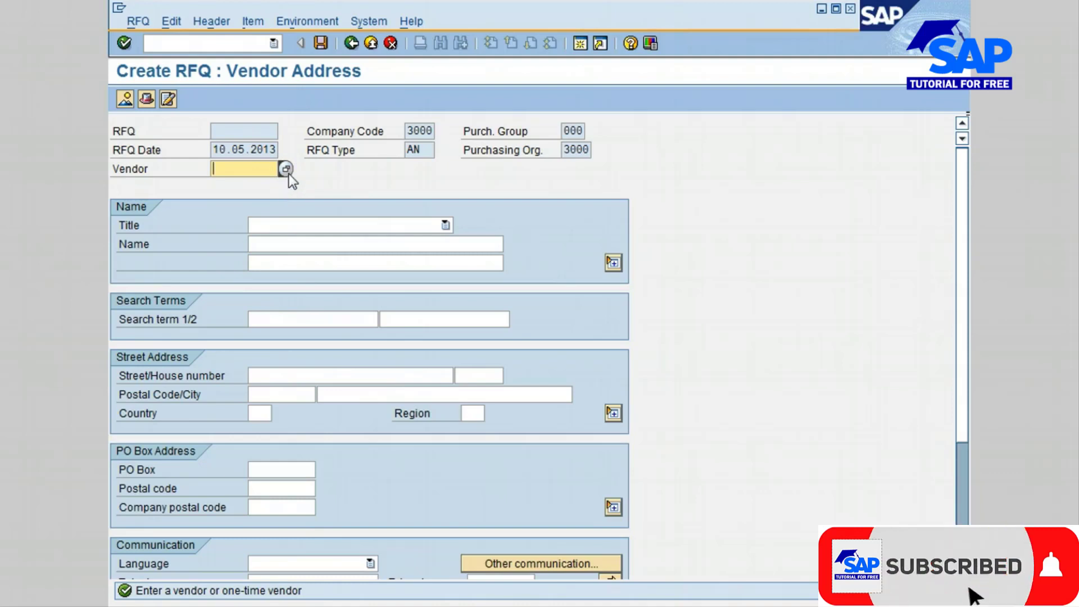
# List the vendors of purchasing organization 3000 sorted by vendor number, choose Central Logistics Inc. and save the RFQ.
pyautogui.click(286, 169)
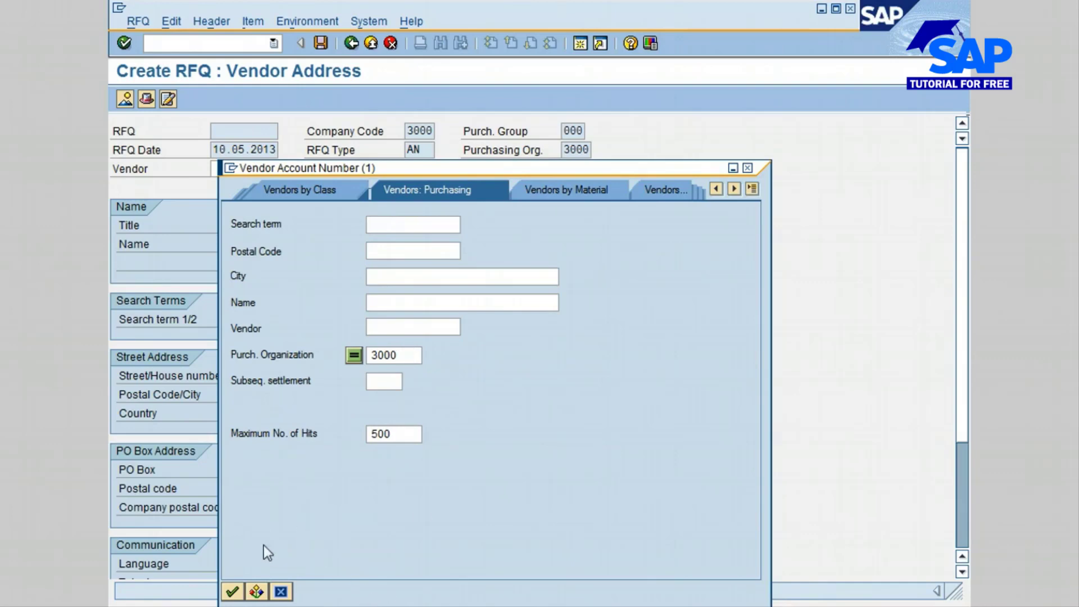
pyautogui.click(232, 592)
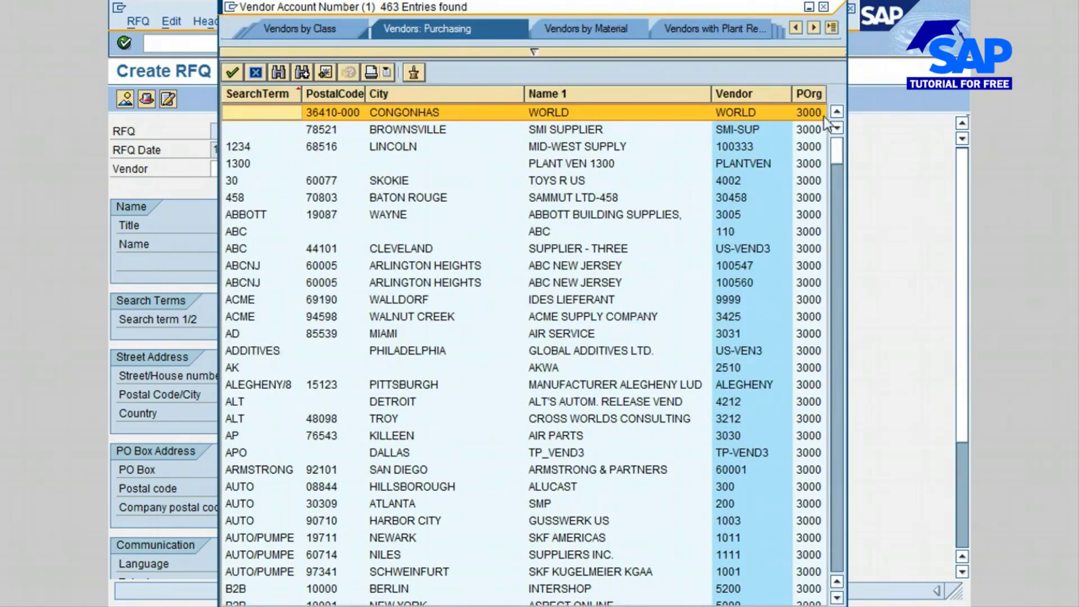
pyautogui.click(753, 93)
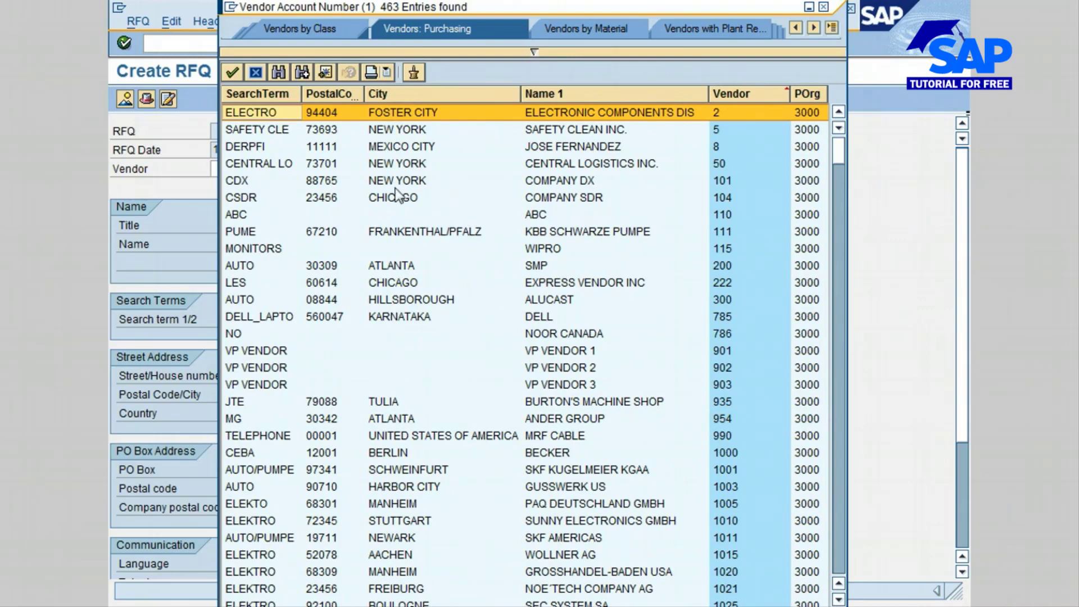
pyautogui.doubleClick(388, 164)
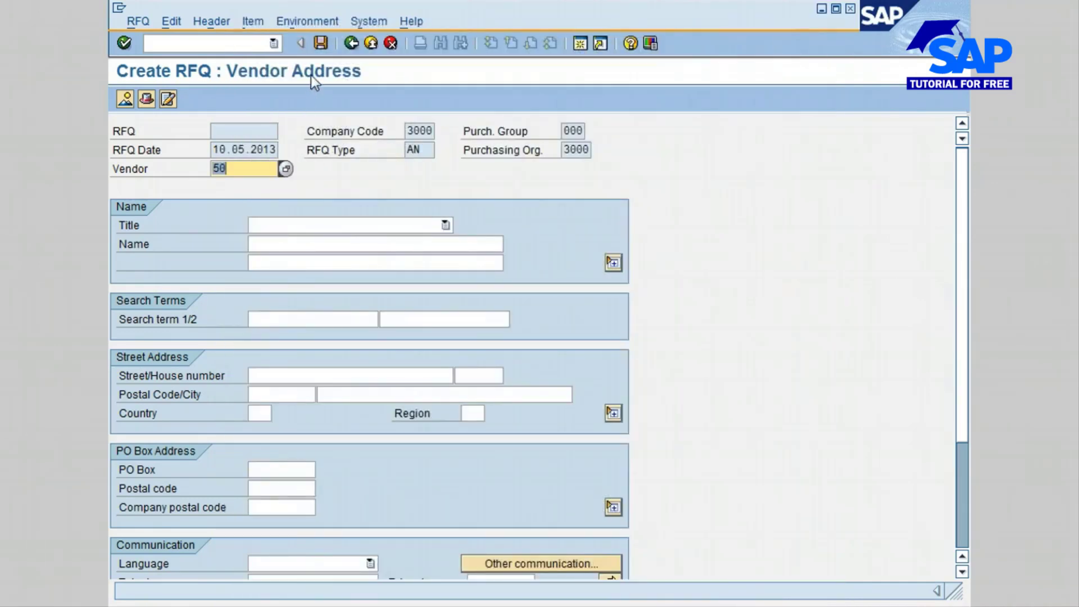
pyautogui.click(321, 43)
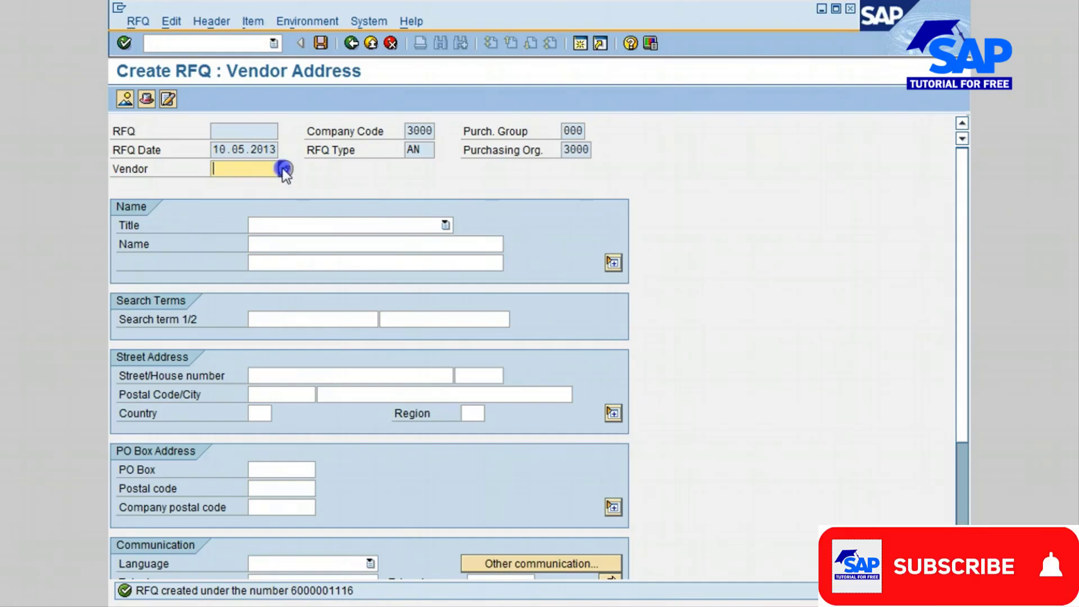
# Choose Company DX from the vendor list sorted by vendor number and save another RFQ for this vendor.
pyautogui.click(283, 168)
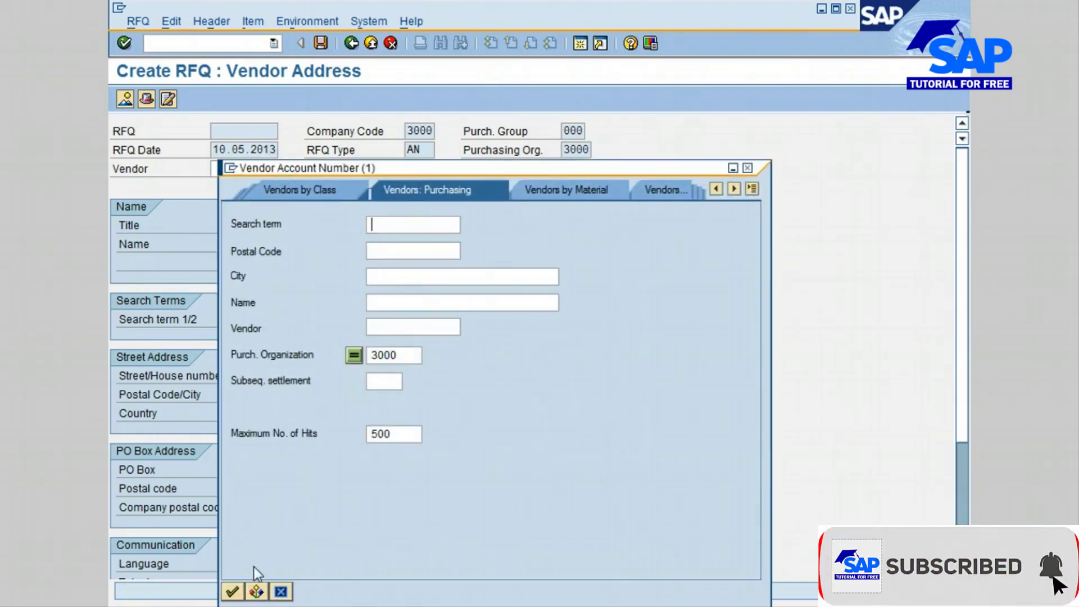
pyautogui.click(232, 592)
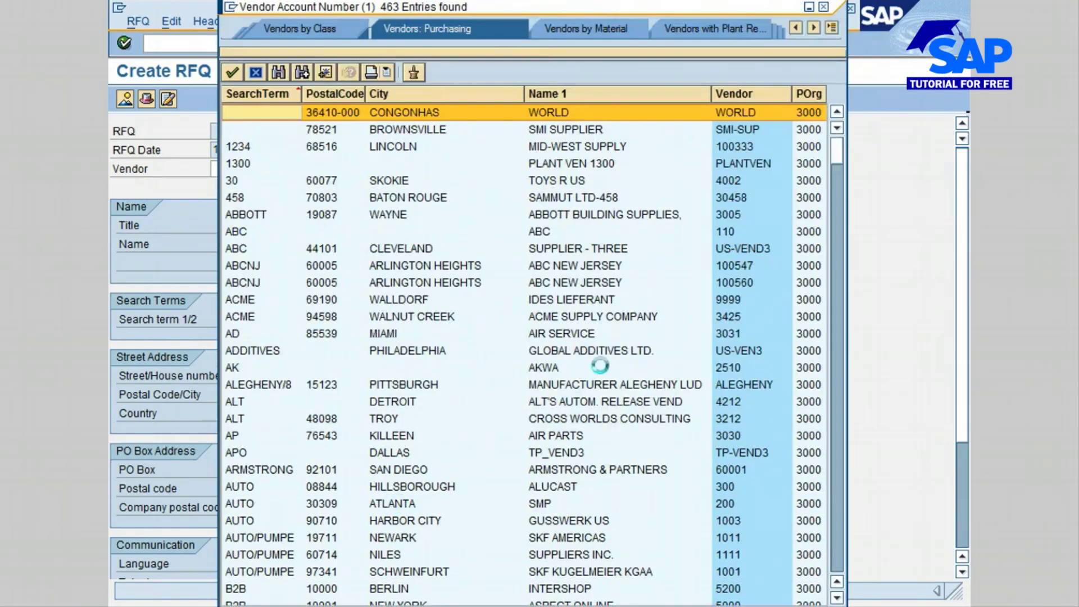
pyautogui.click(731, 93)
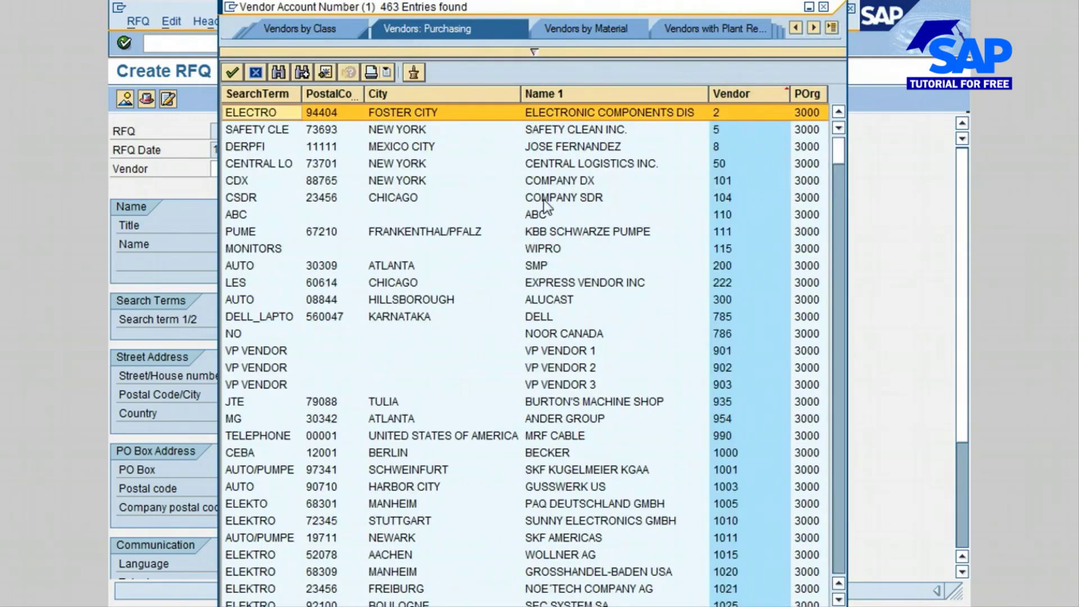
pyautogui.doubleClick(544, 184)
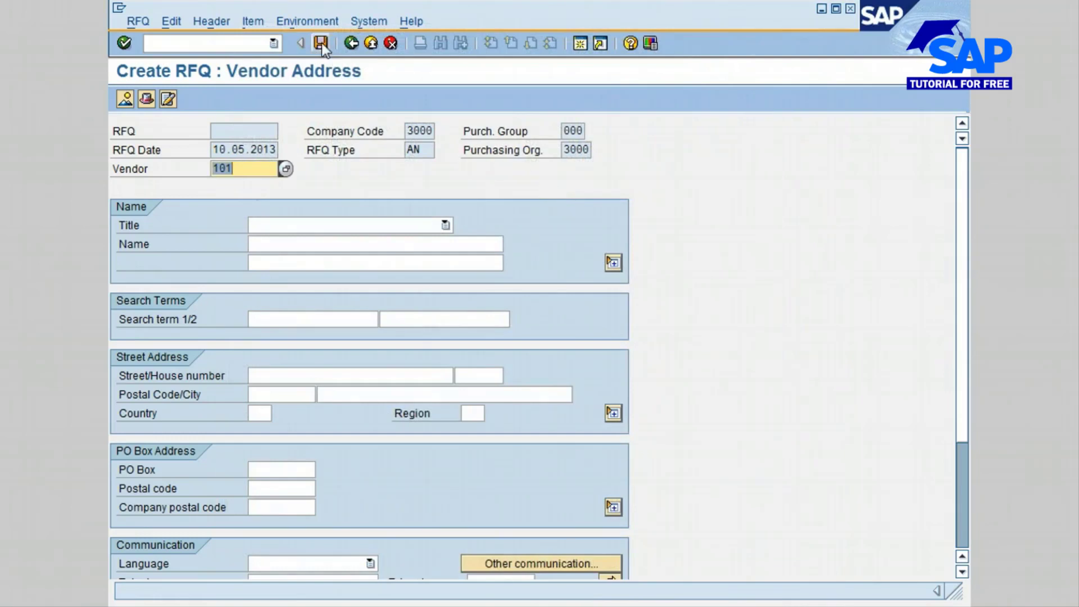
pyautogui.click(321, 43)
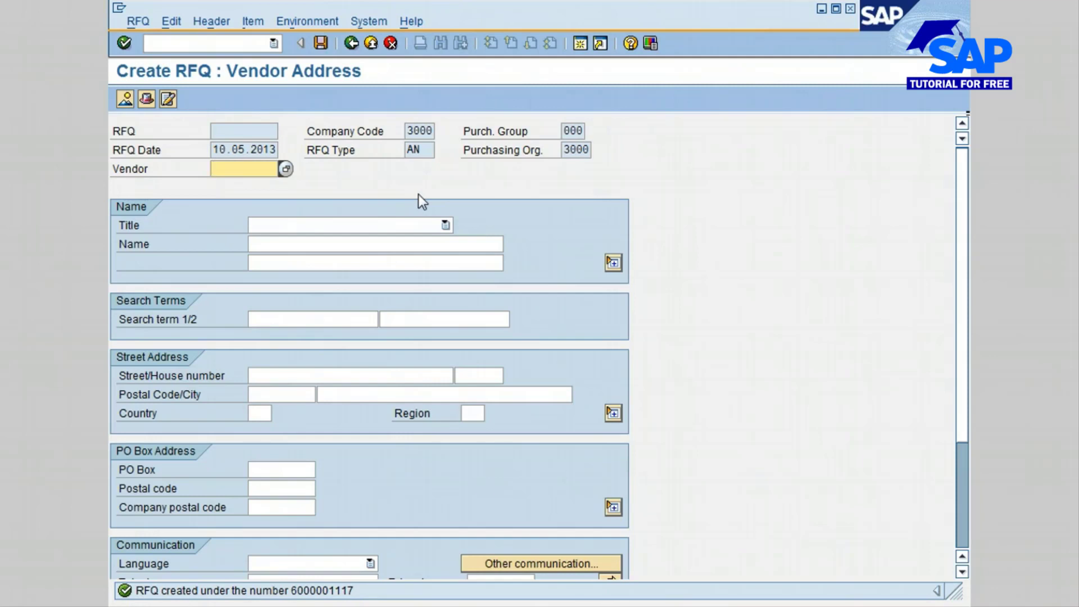
# Leave RFQ creation and open the RFQ list display by collective number, transaction ME4S.
pyautogui.click(253, 563)
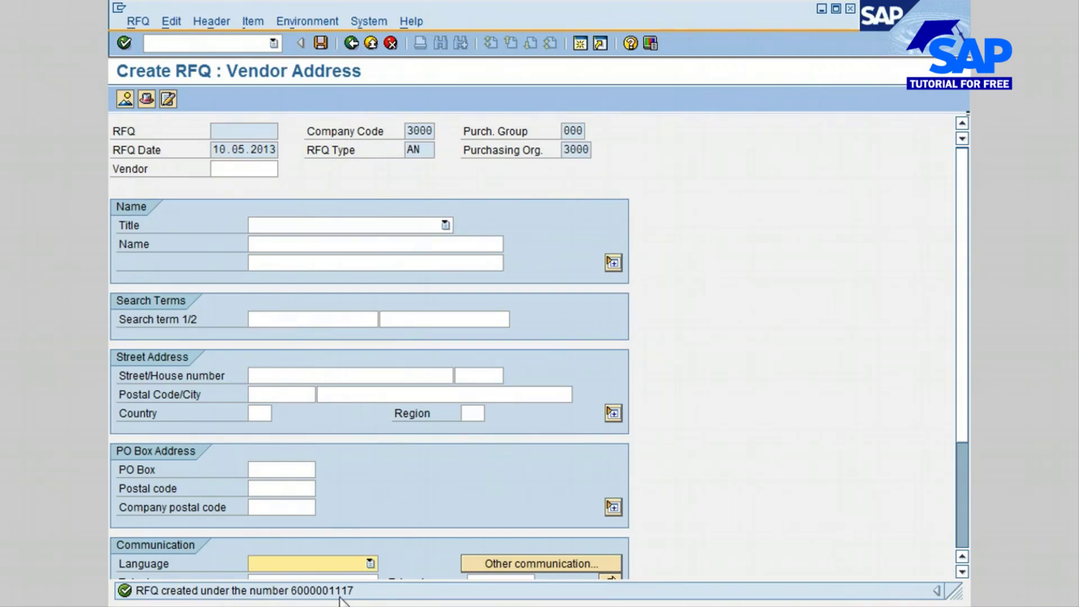
pyautogui.press('Return')
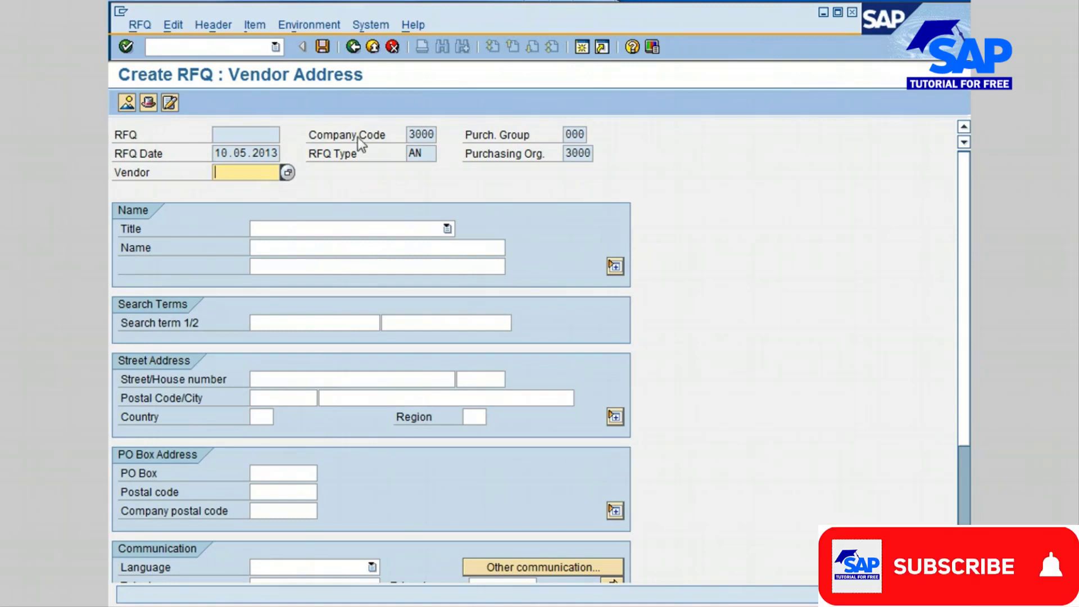
pyautogui.click(373, 46)
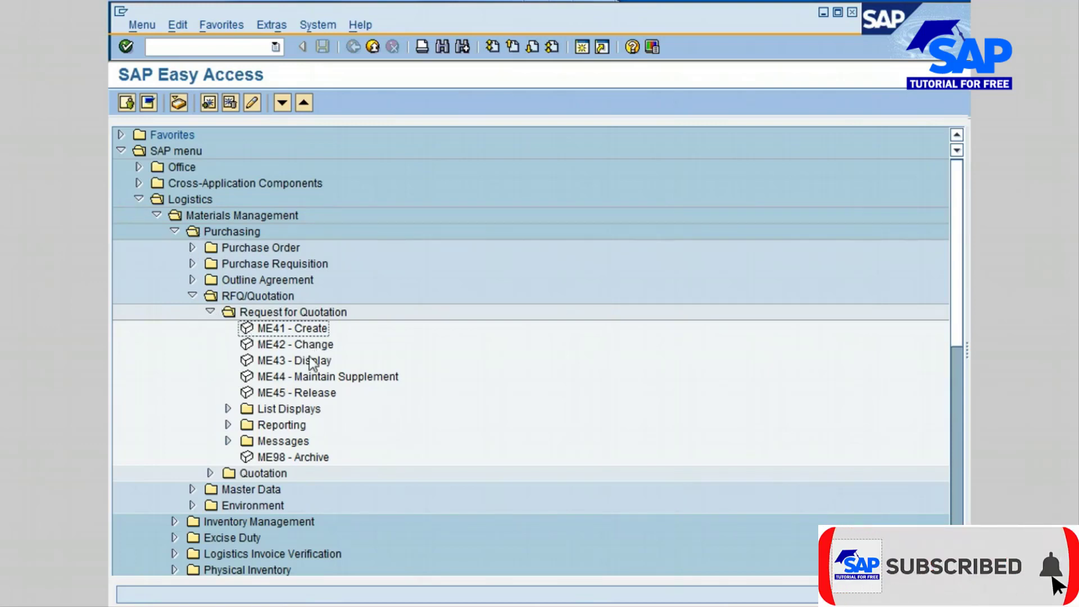
pyautogui.click(228, 409)
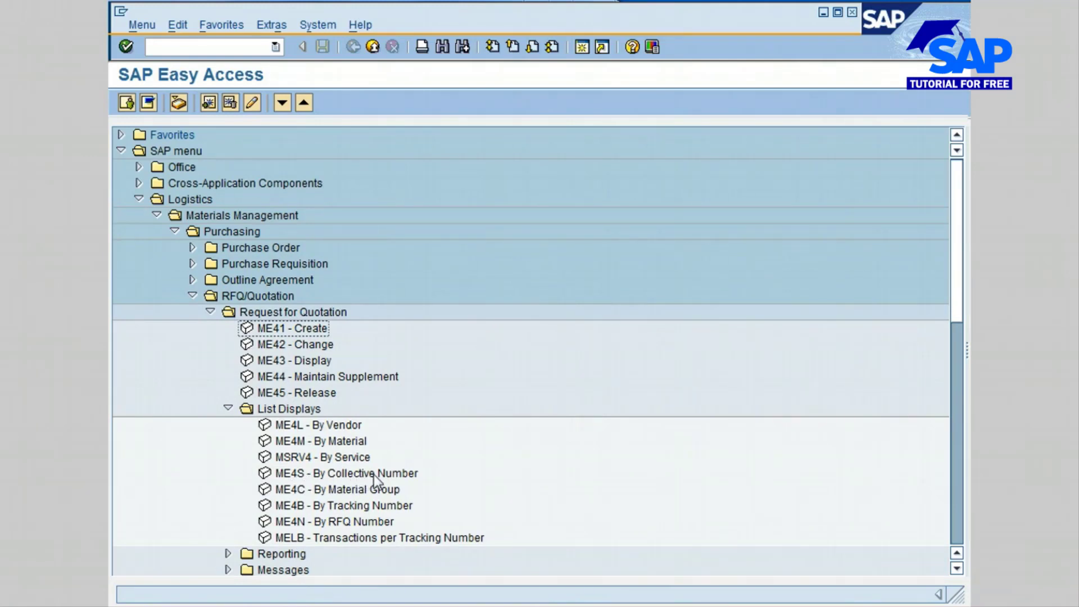
pyautogui.doubleClick(373, 474)
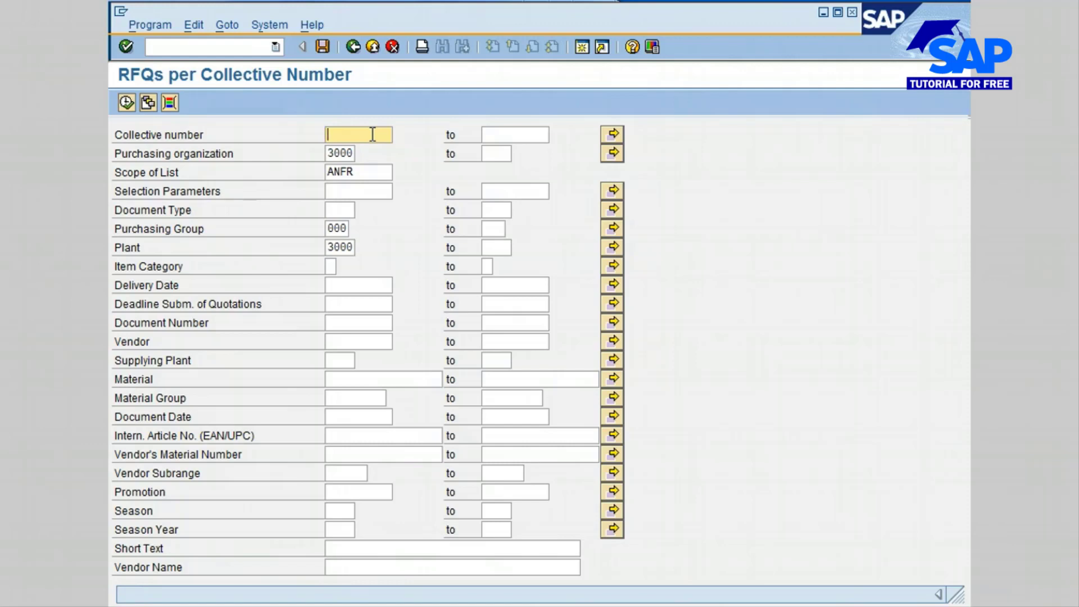
# List the RFQs for collective number NK007-0001, review them and return to the SAP Easy Access menu.
pyautogui.write('NK')
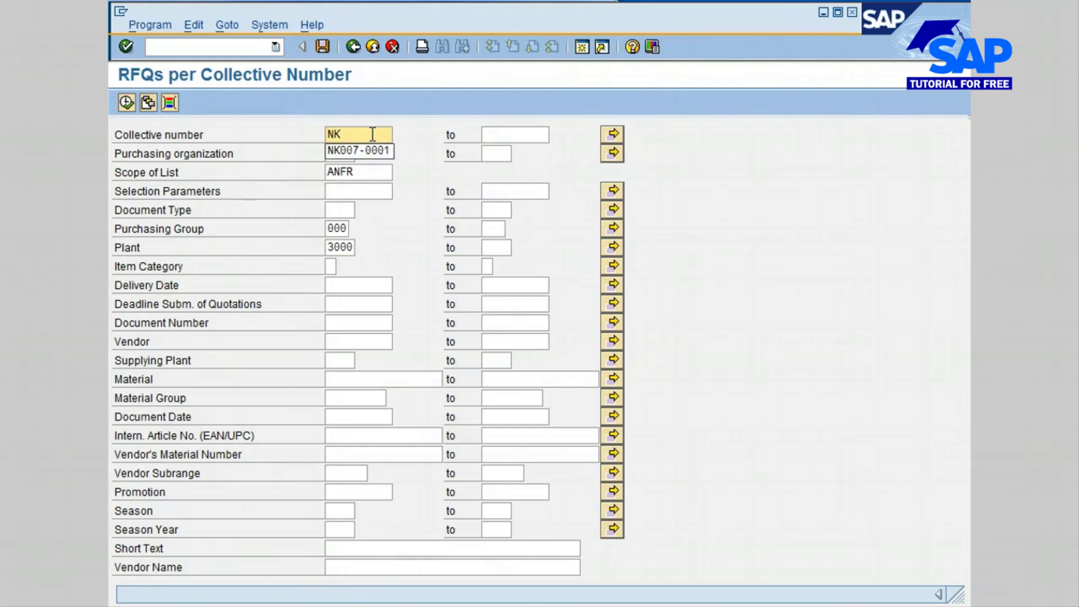
pyautogui.write('0070')
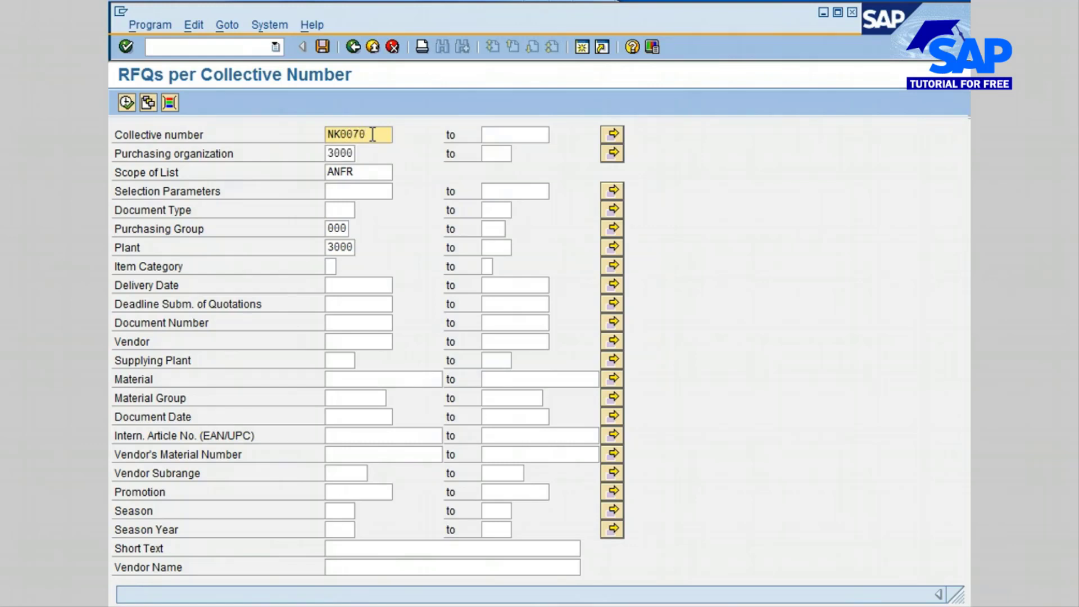
pyautogui.press('BackSpace')
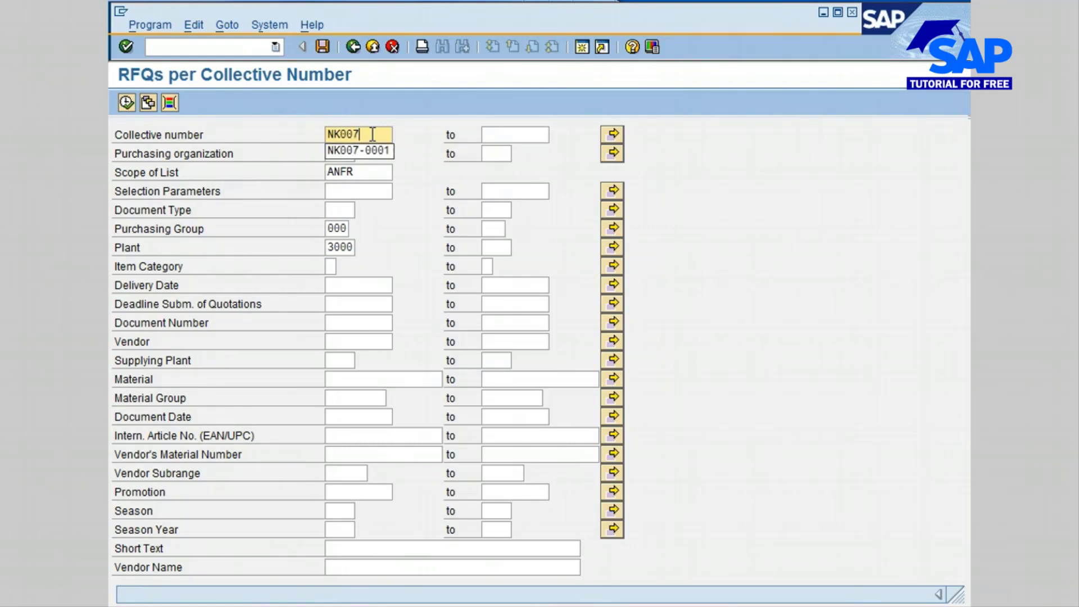
pyautogui.write('-0001')
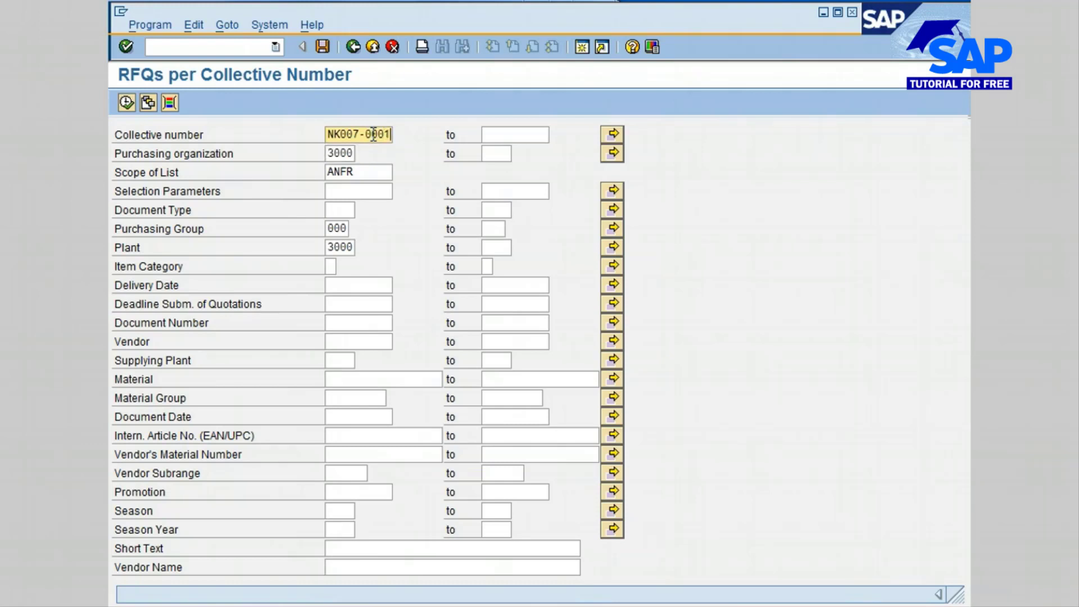
pyautogui.click(125, 103)
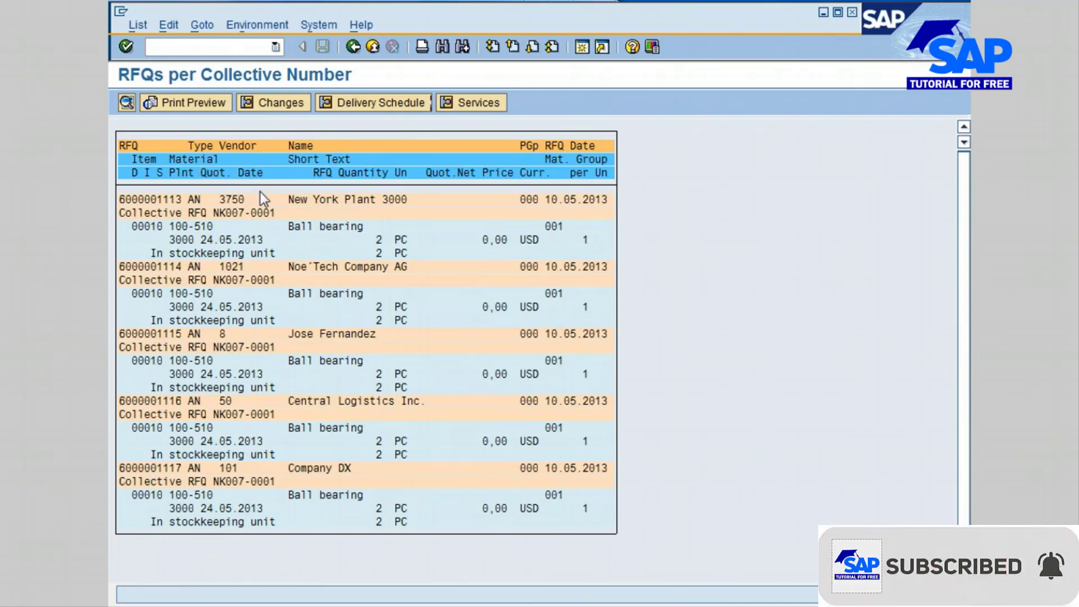
pyautogui.click(352, 48)
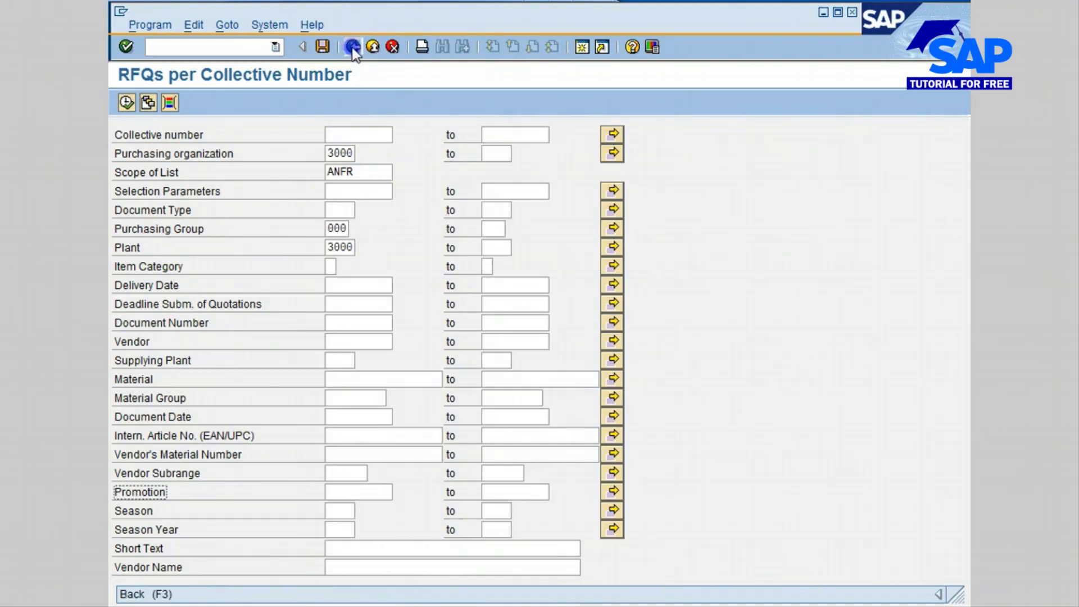
pyautogui.click(353, 48)
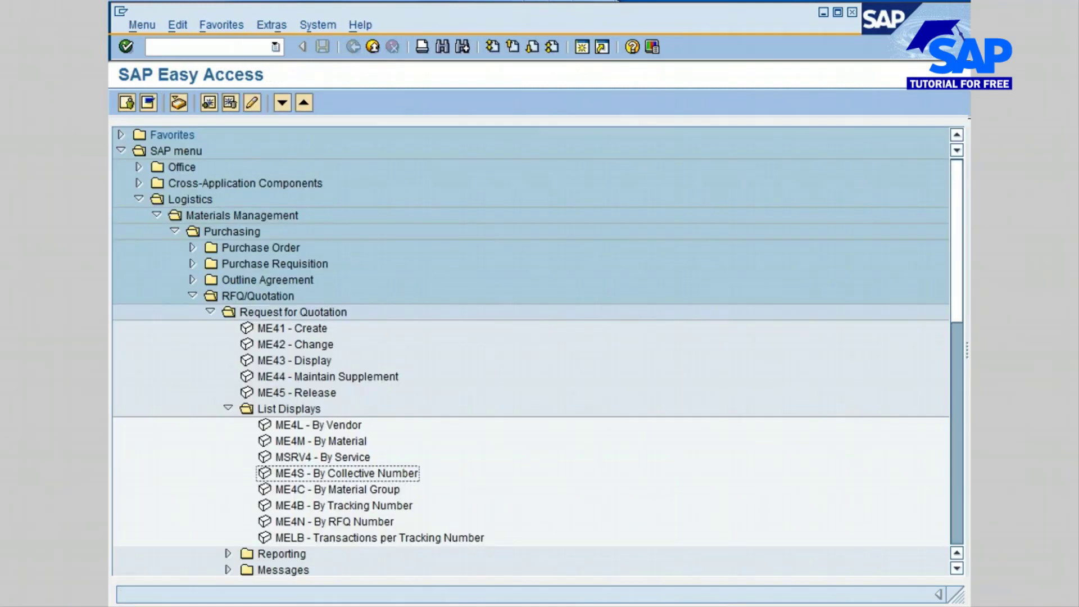